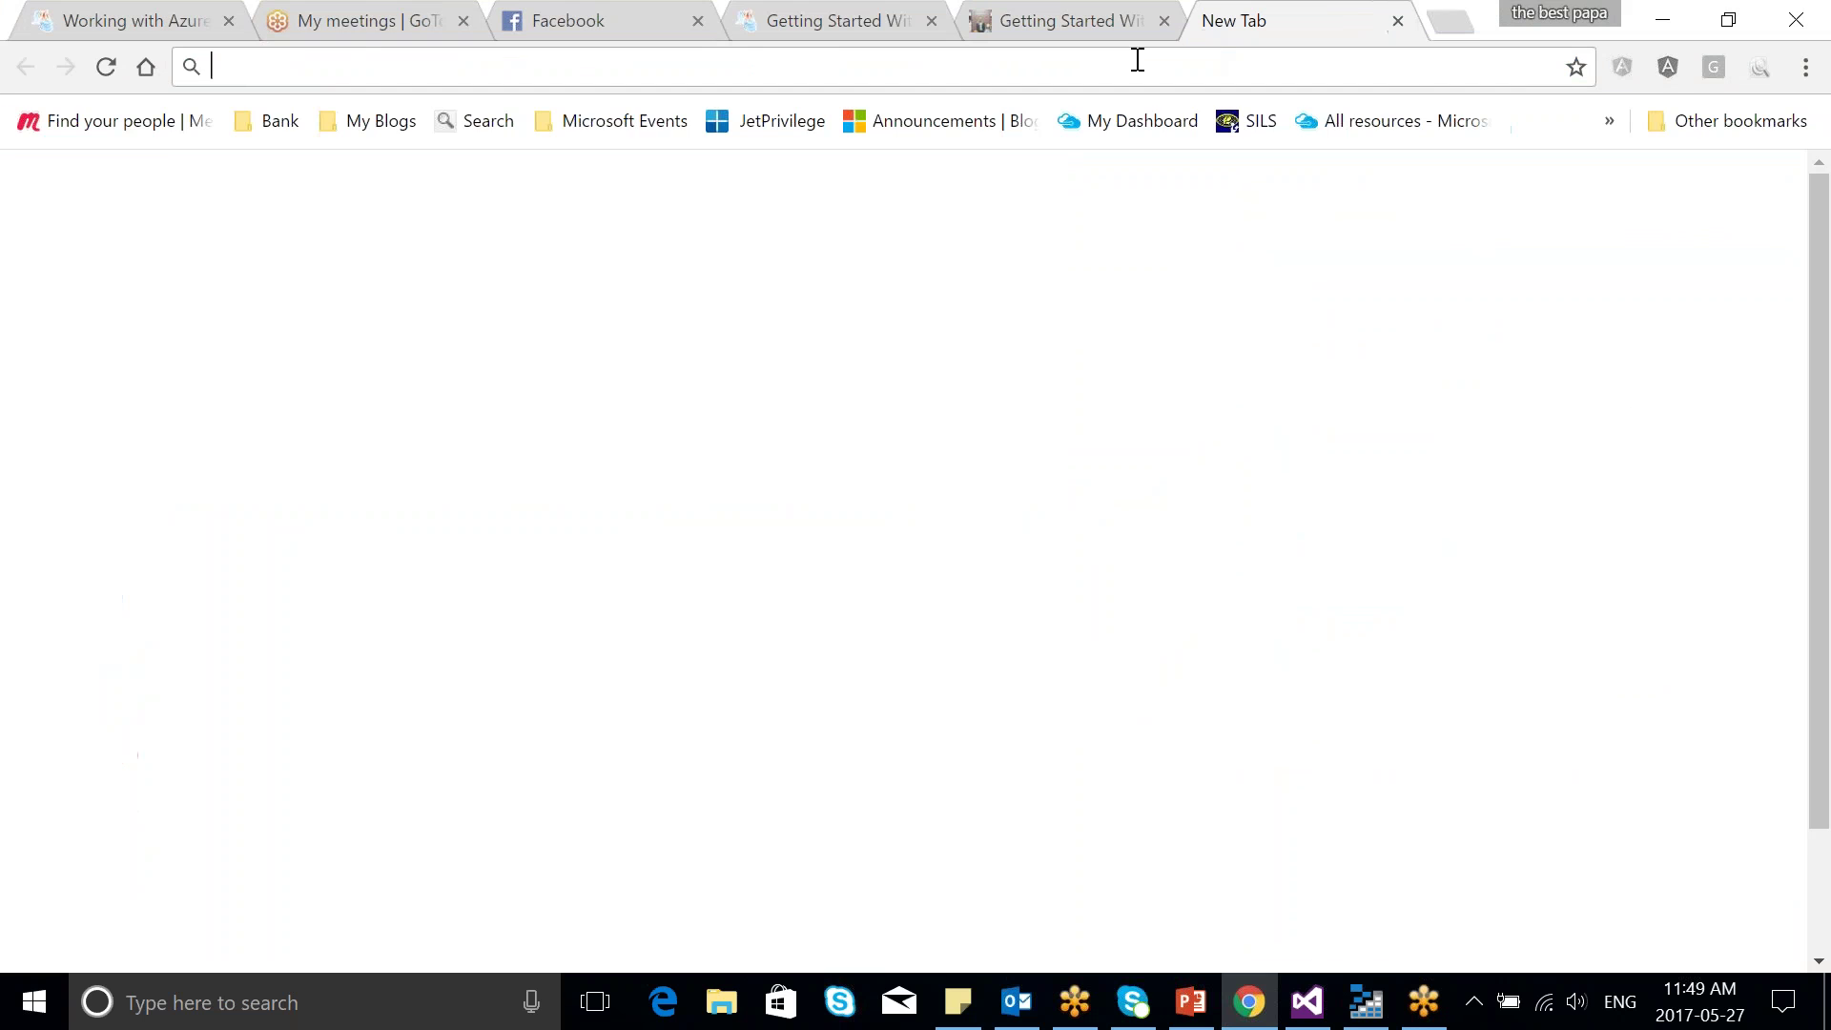
Open the Microsoft Azure portal at portal.azure.com in the empty browser tab
type("a")
key("BackSpace")
key("BackSpace")
type("port")
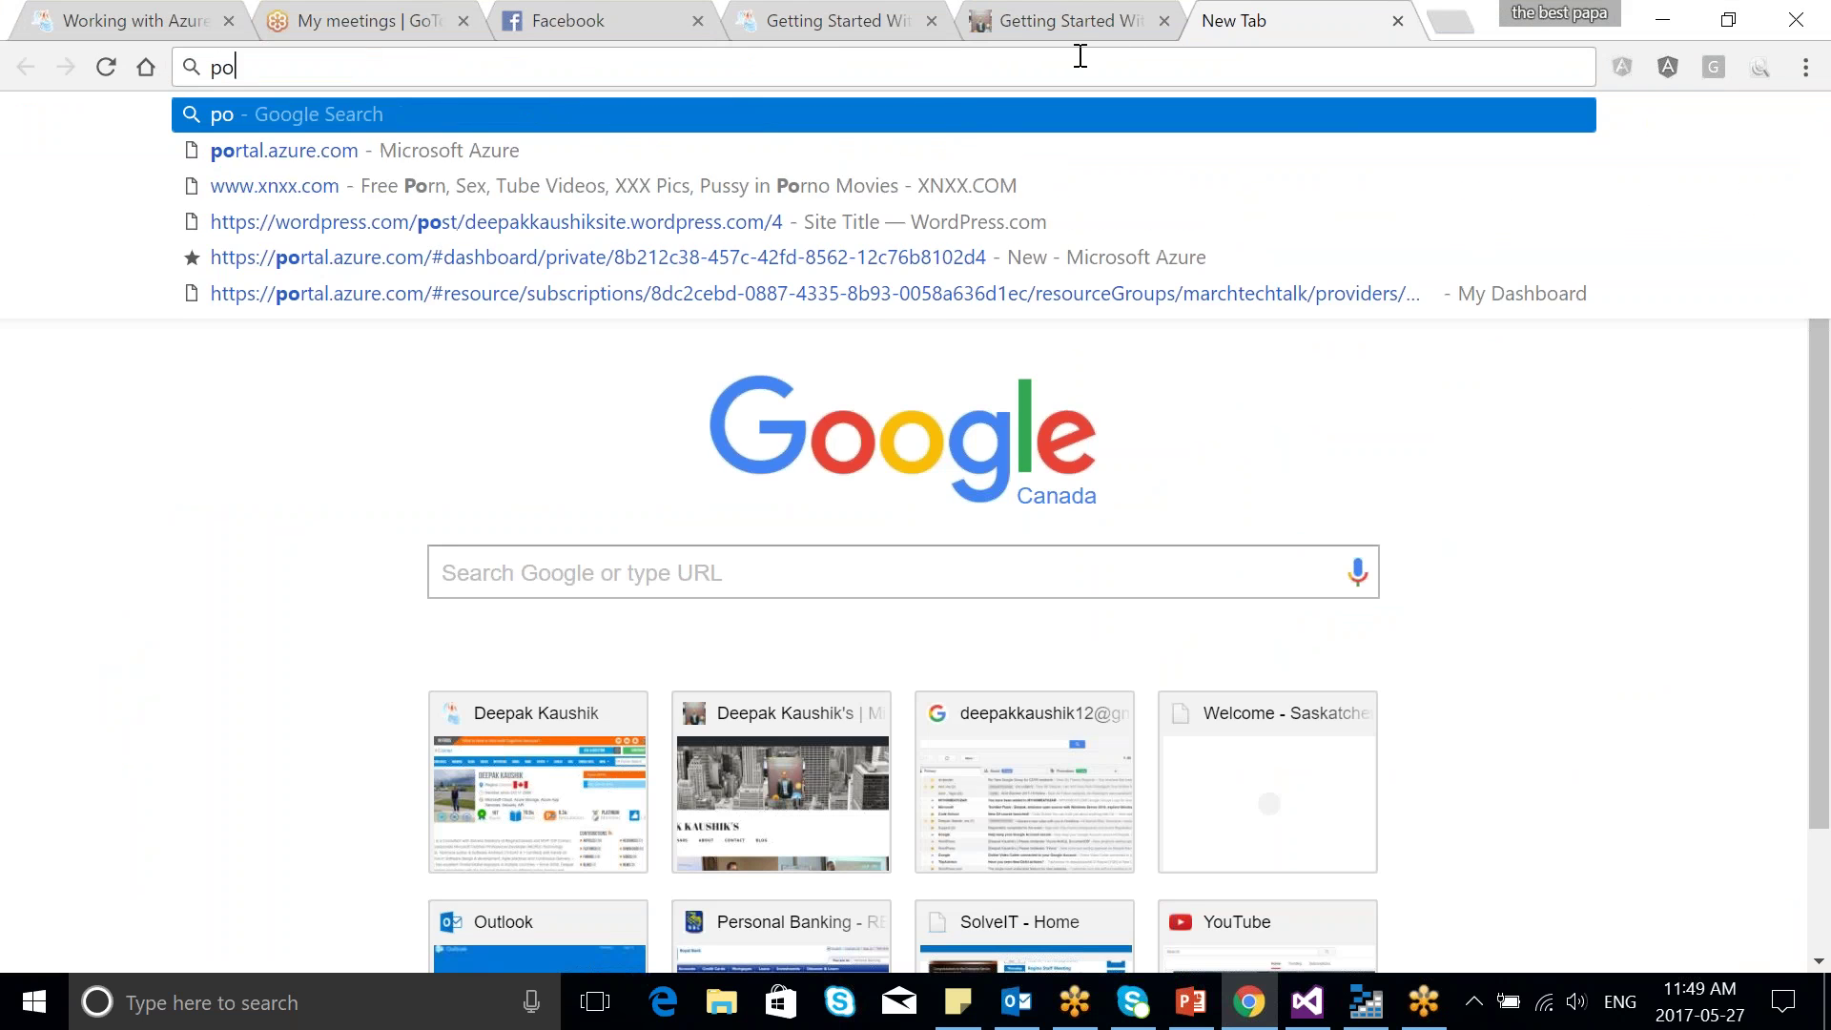
key("Return")
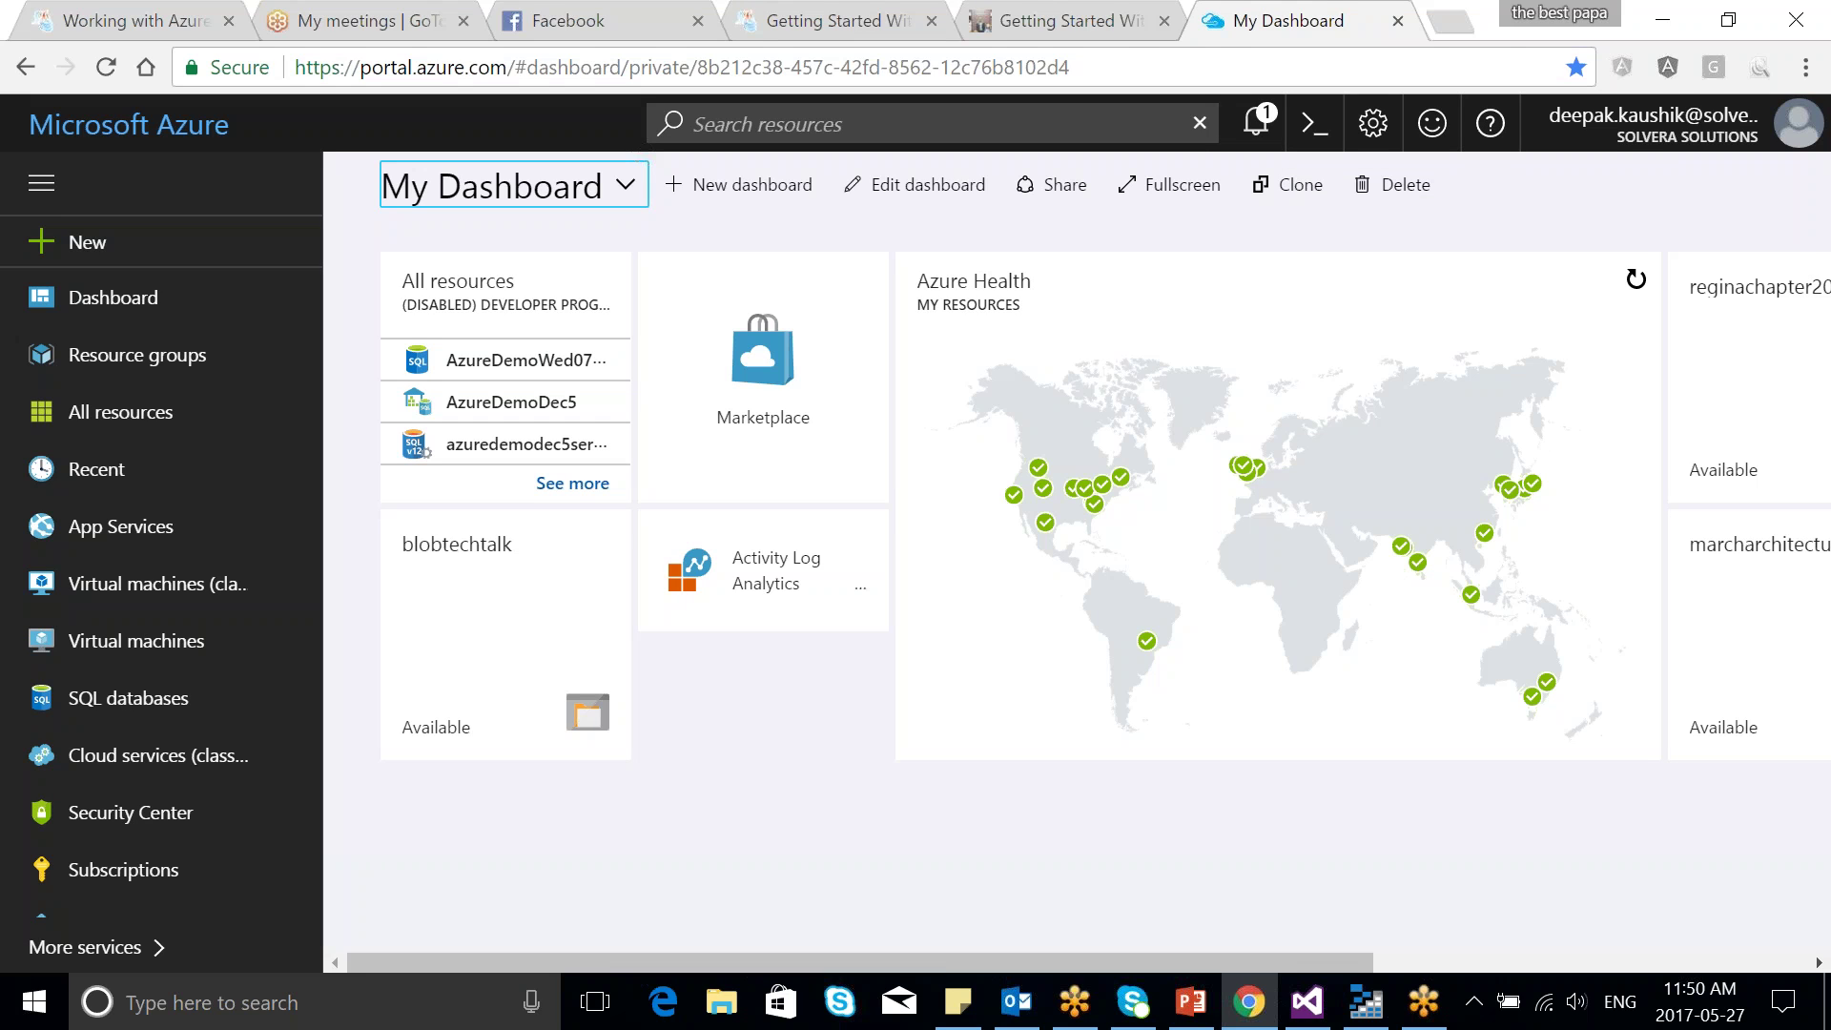
Start creating a new storage account for blob, file, table and queue from the marketplace's Storage category
left_click(88, 246)
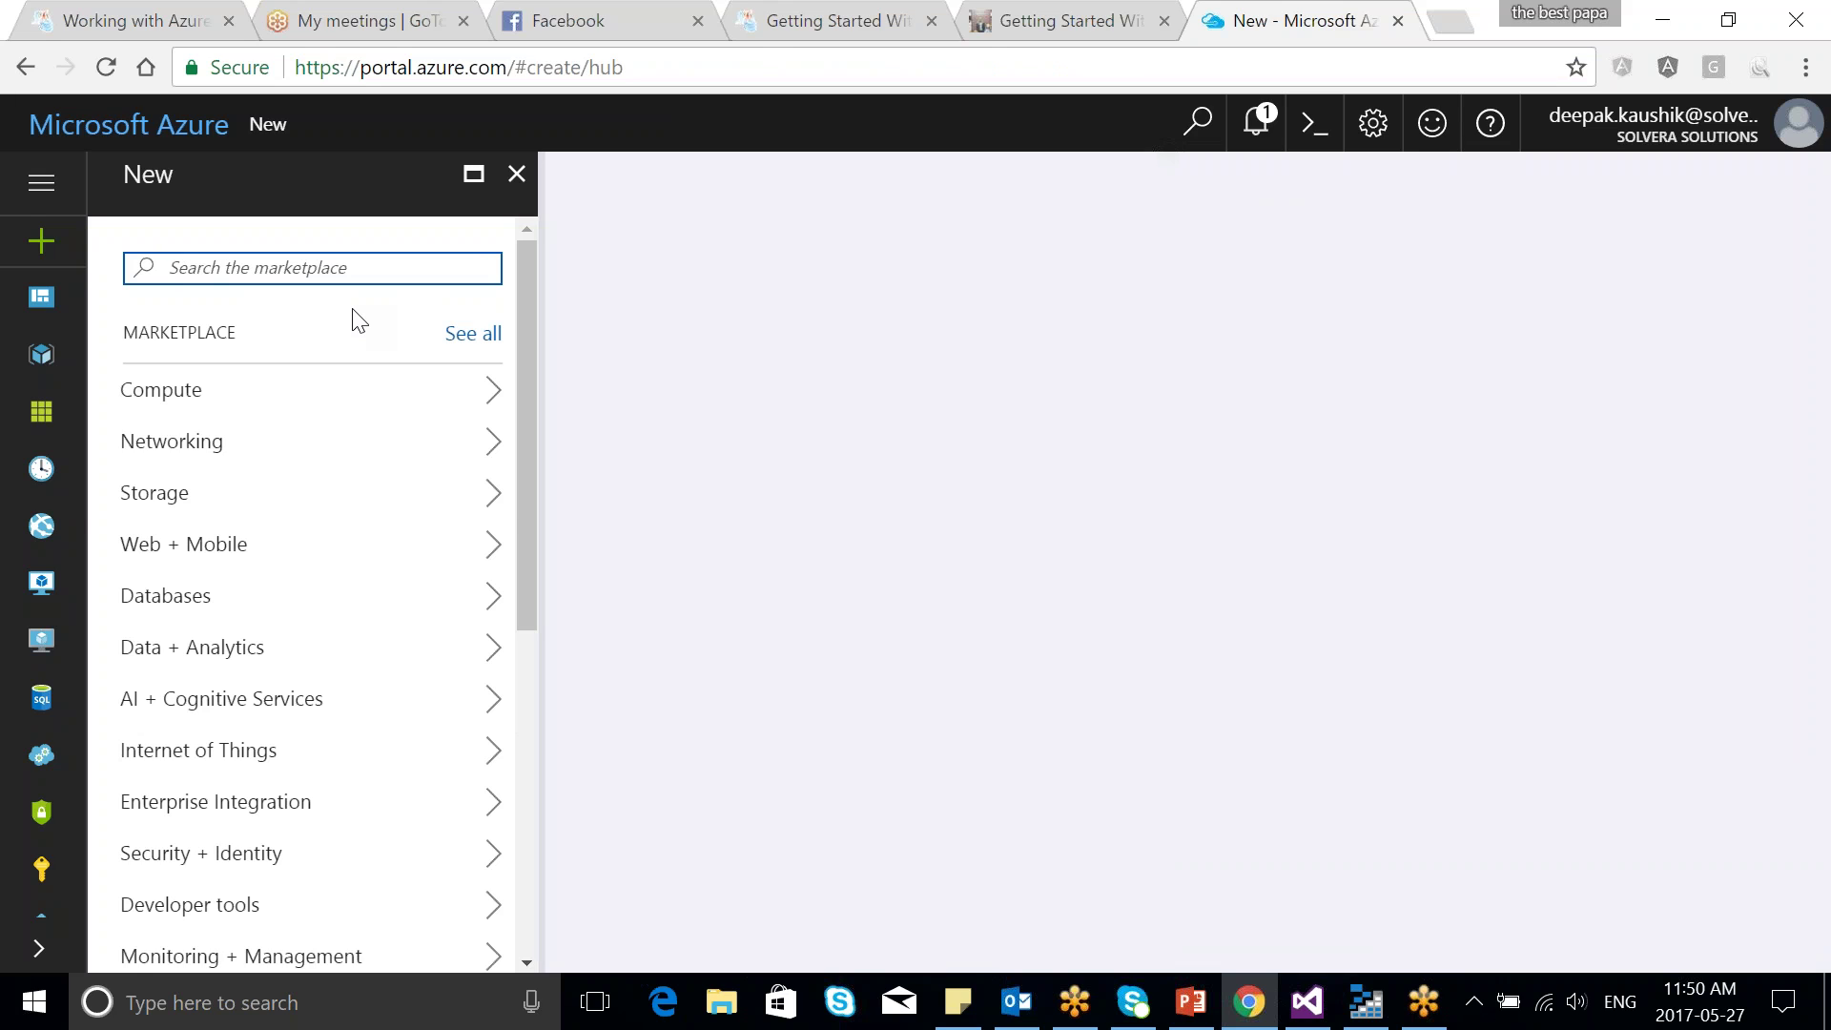
left_click(340, 498)
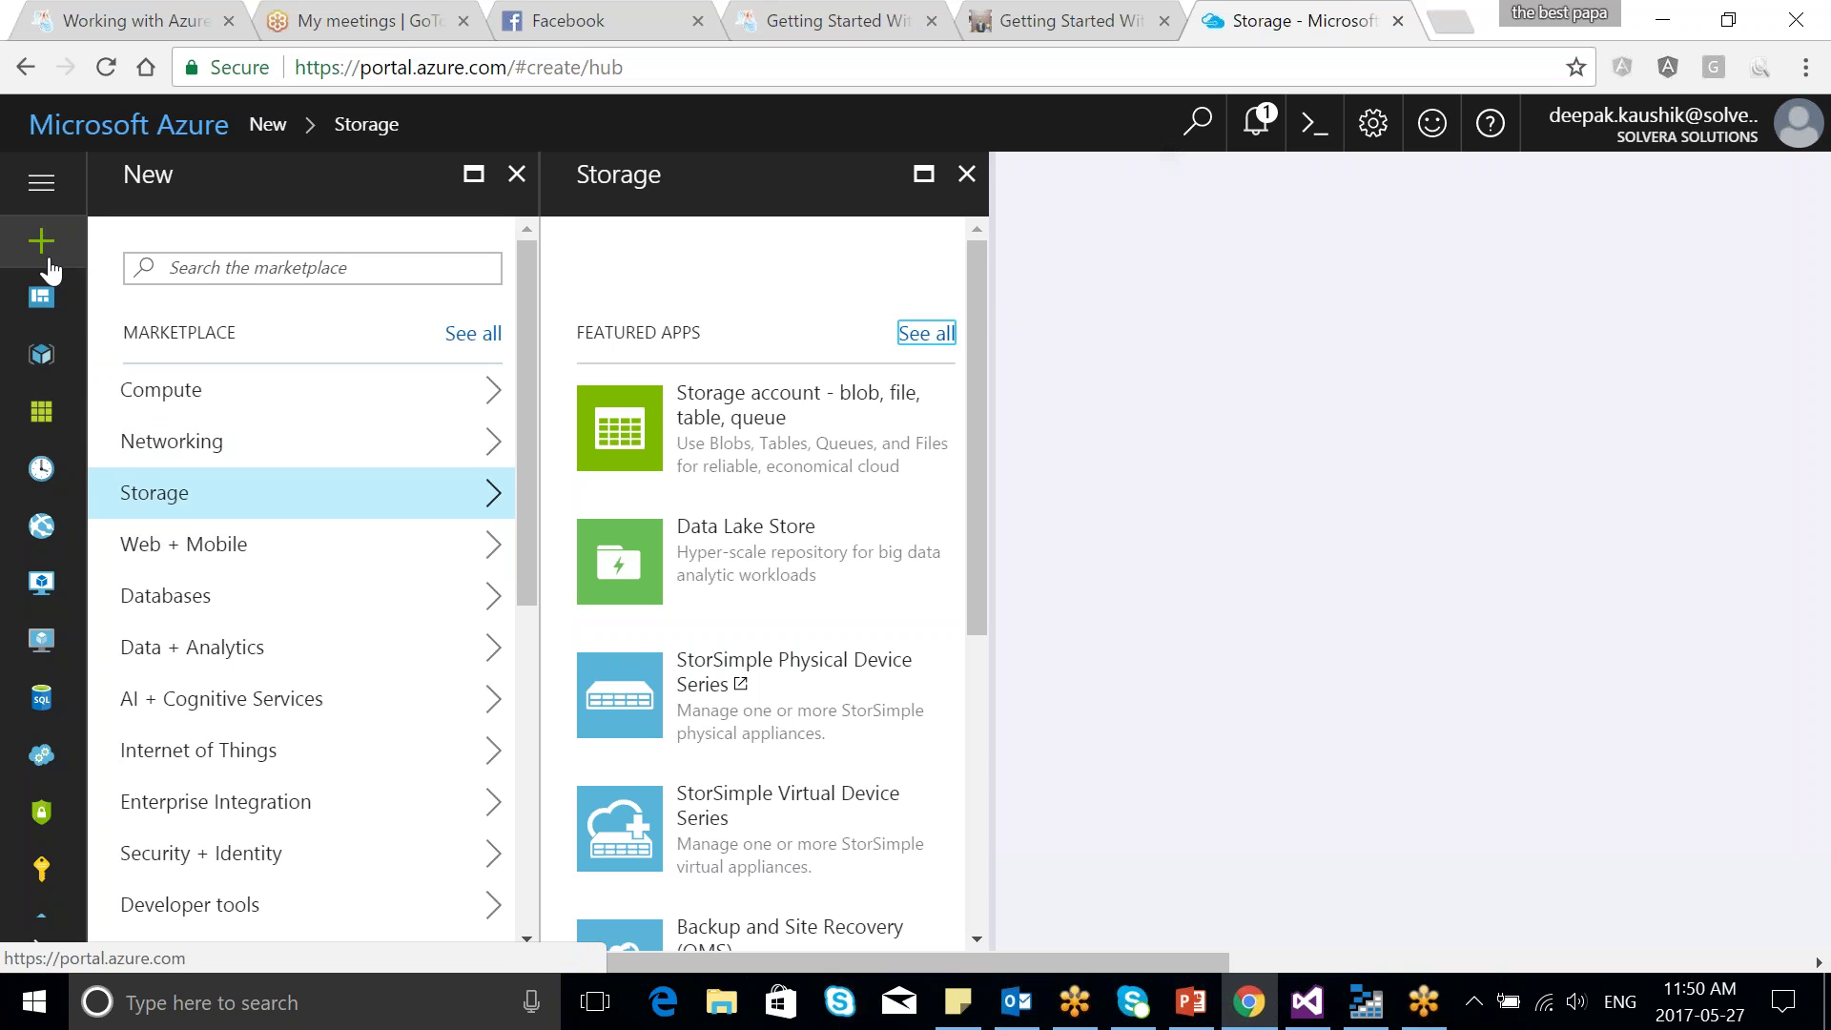
left_click(41, 182)
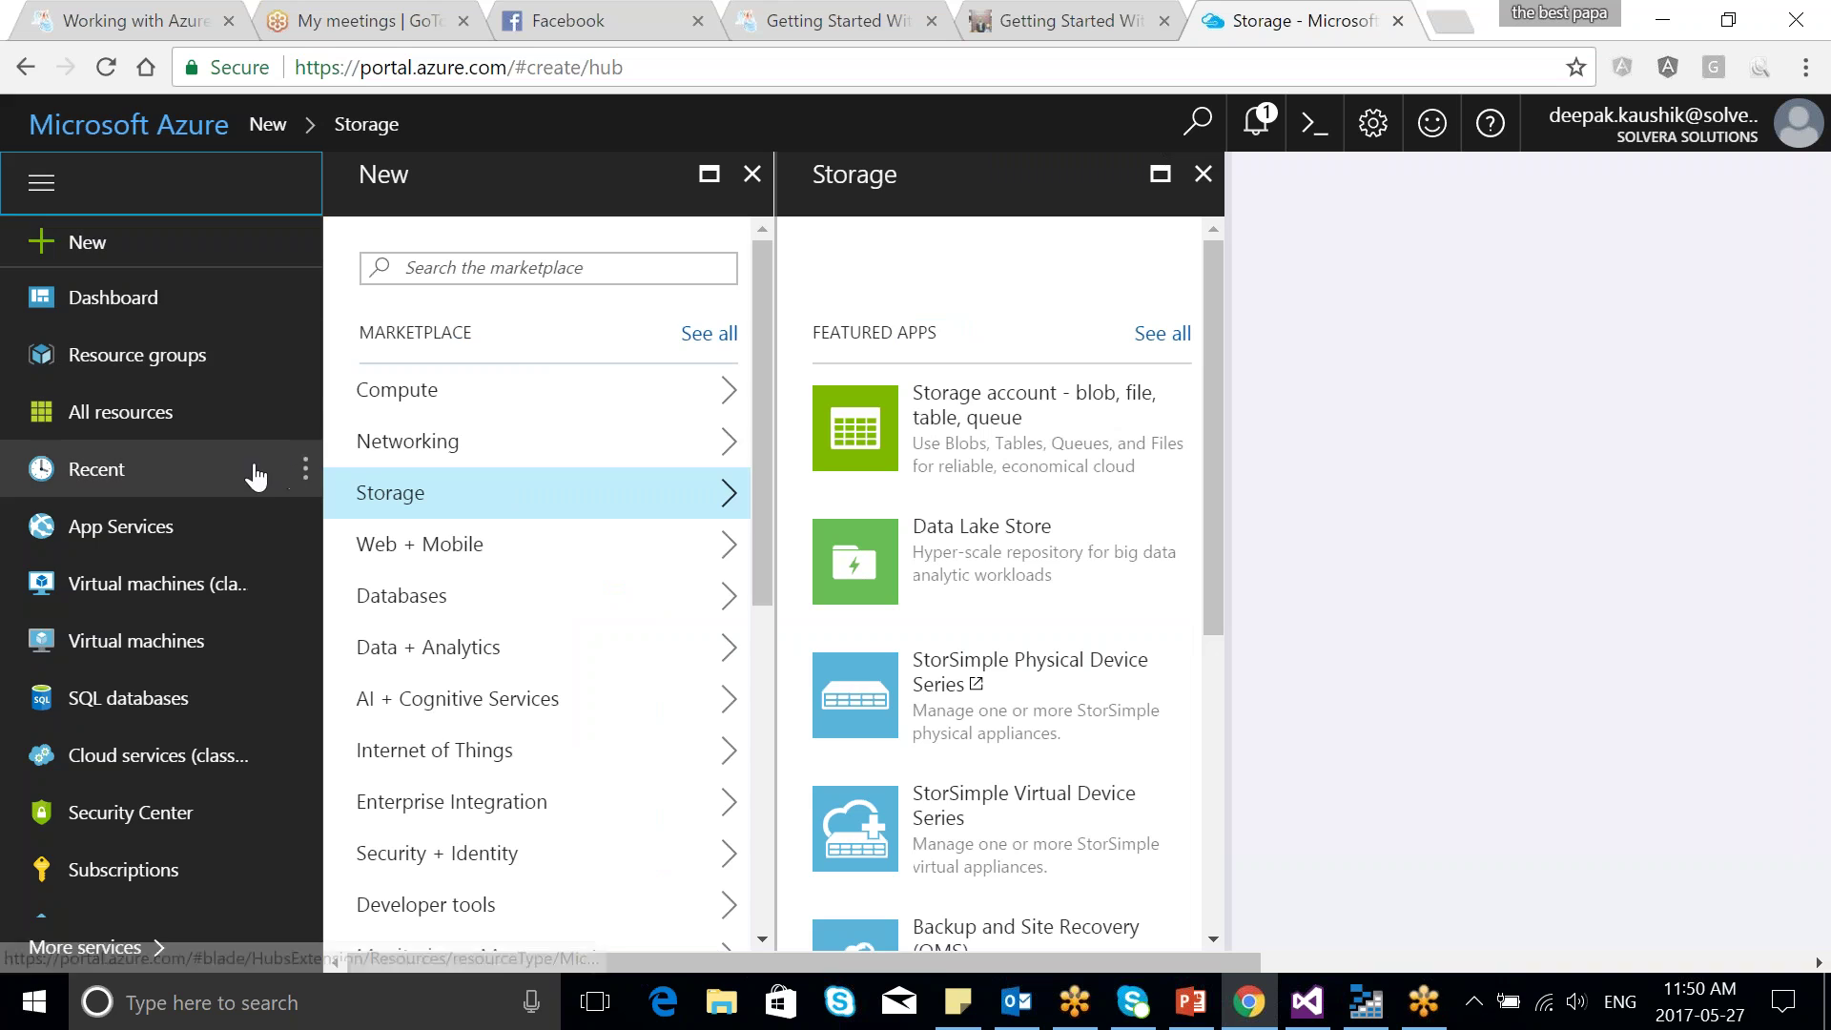
left_click(406, 504)
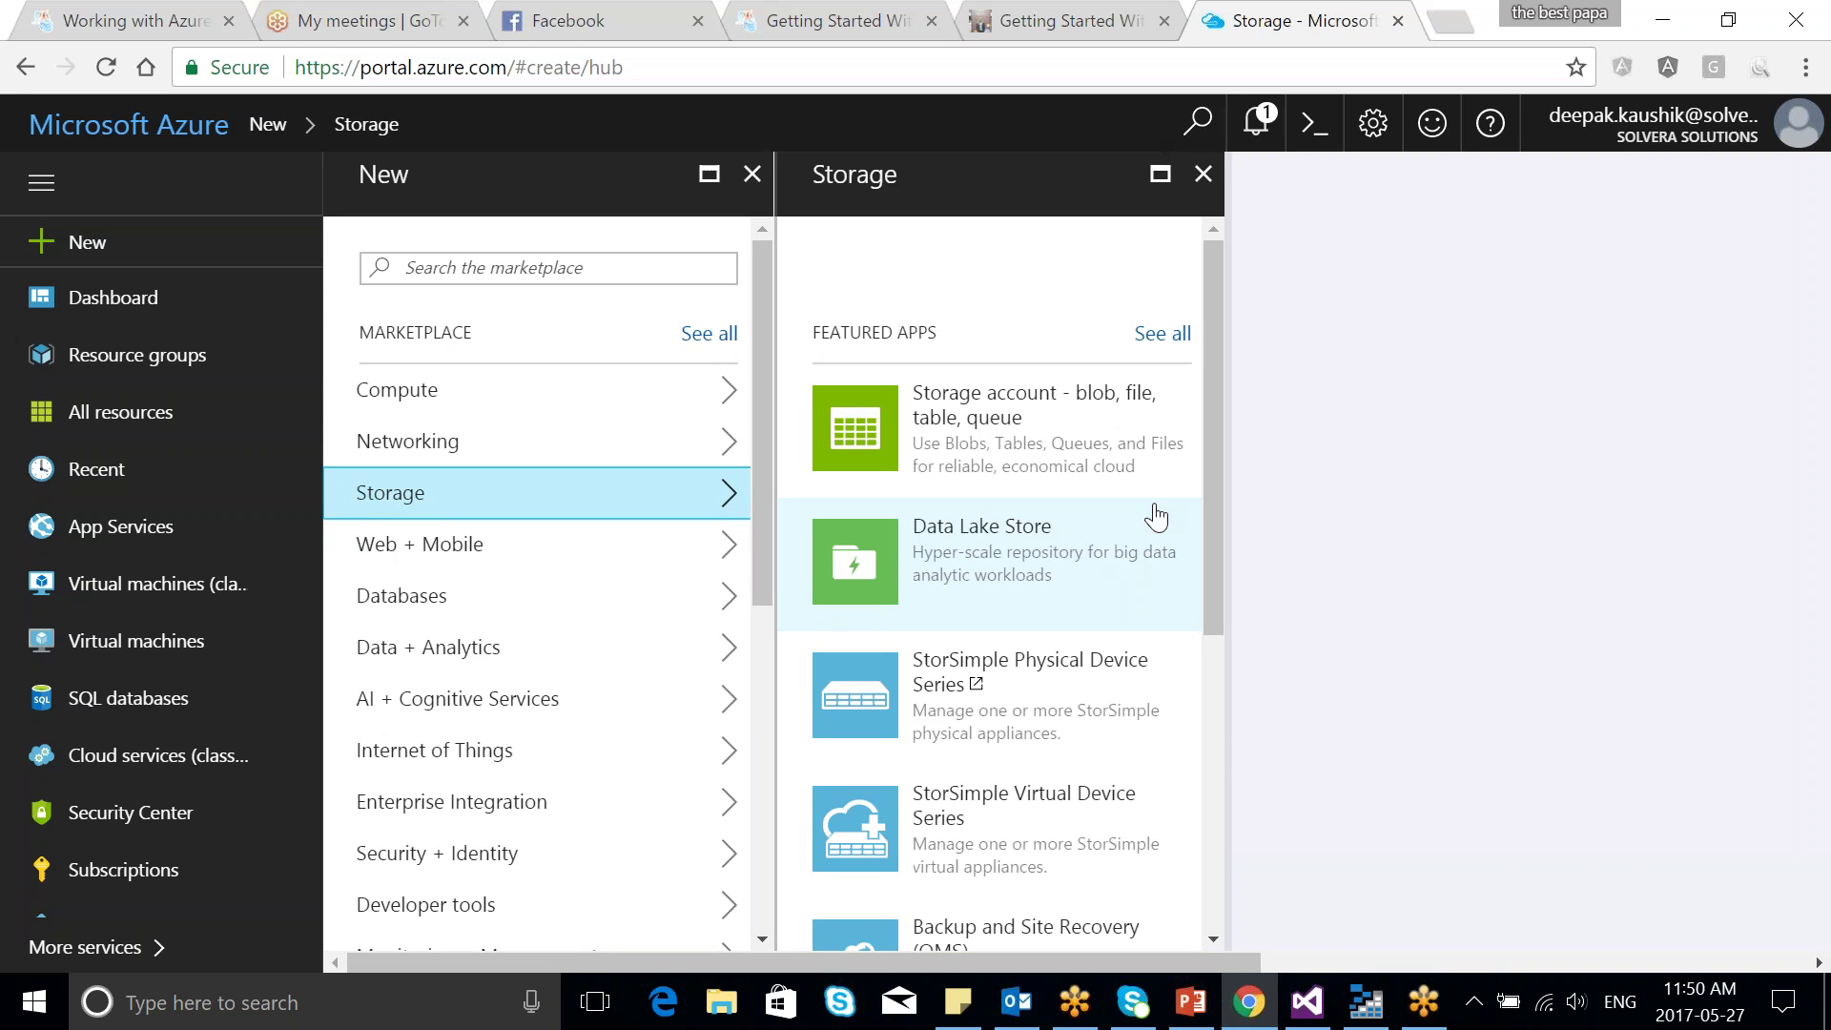
mouse_move(1210, 483)
left_mouse_down()
mouse_move(1227, 529)
mouse_move(1222, 748)
mouse_move(1203, 468)
left_mouse_up()
left_click(1070, 408)
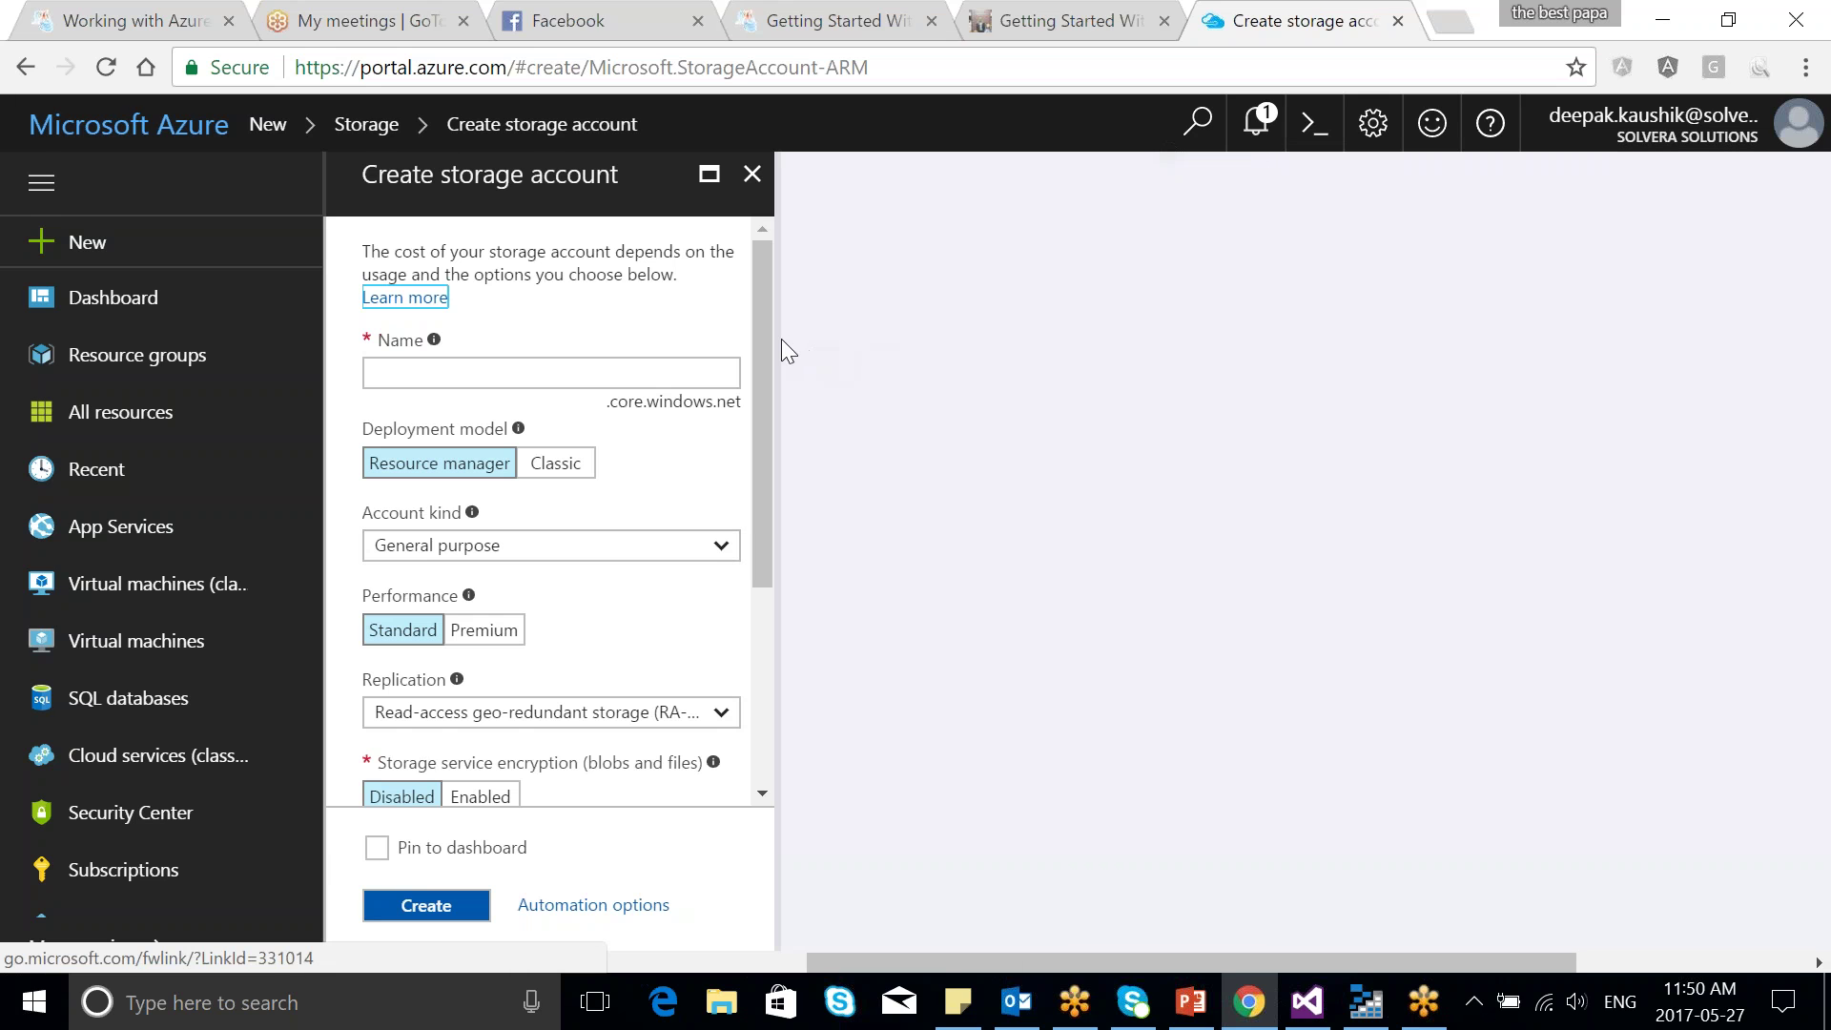
Name the new storage account webinarmay27
left_click(538, 376)
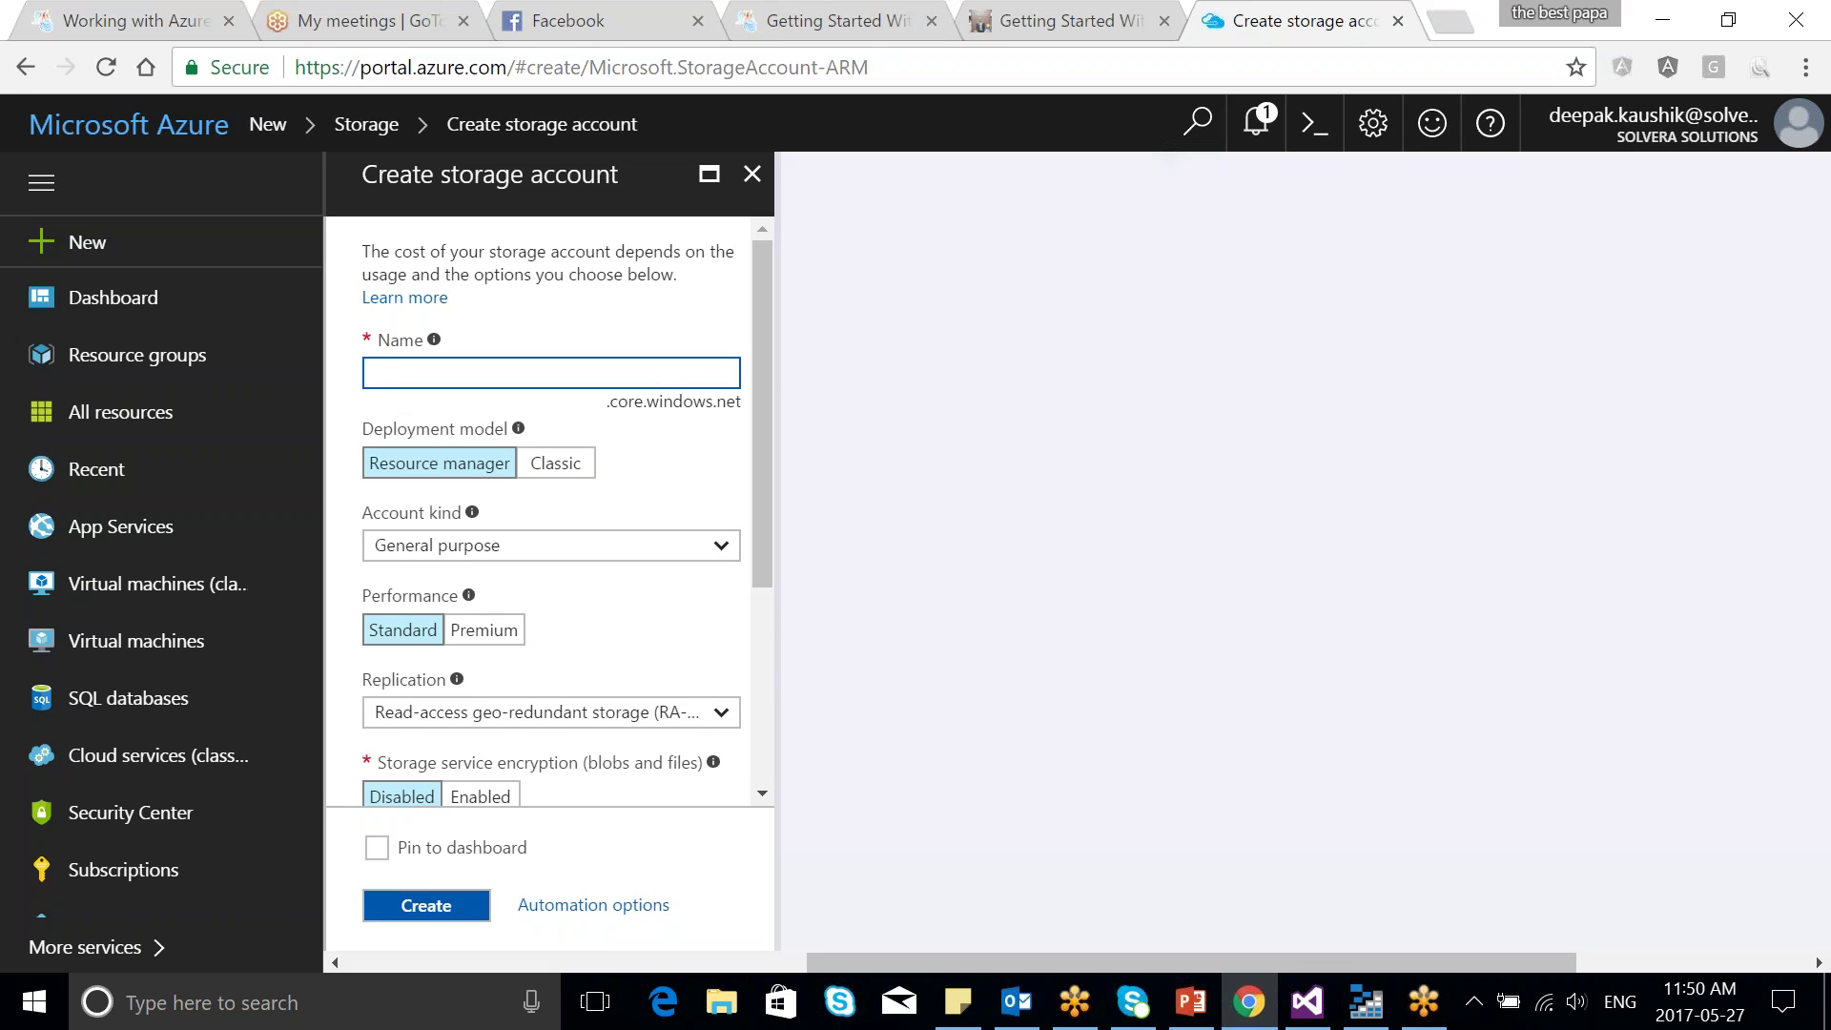
type("webinar")
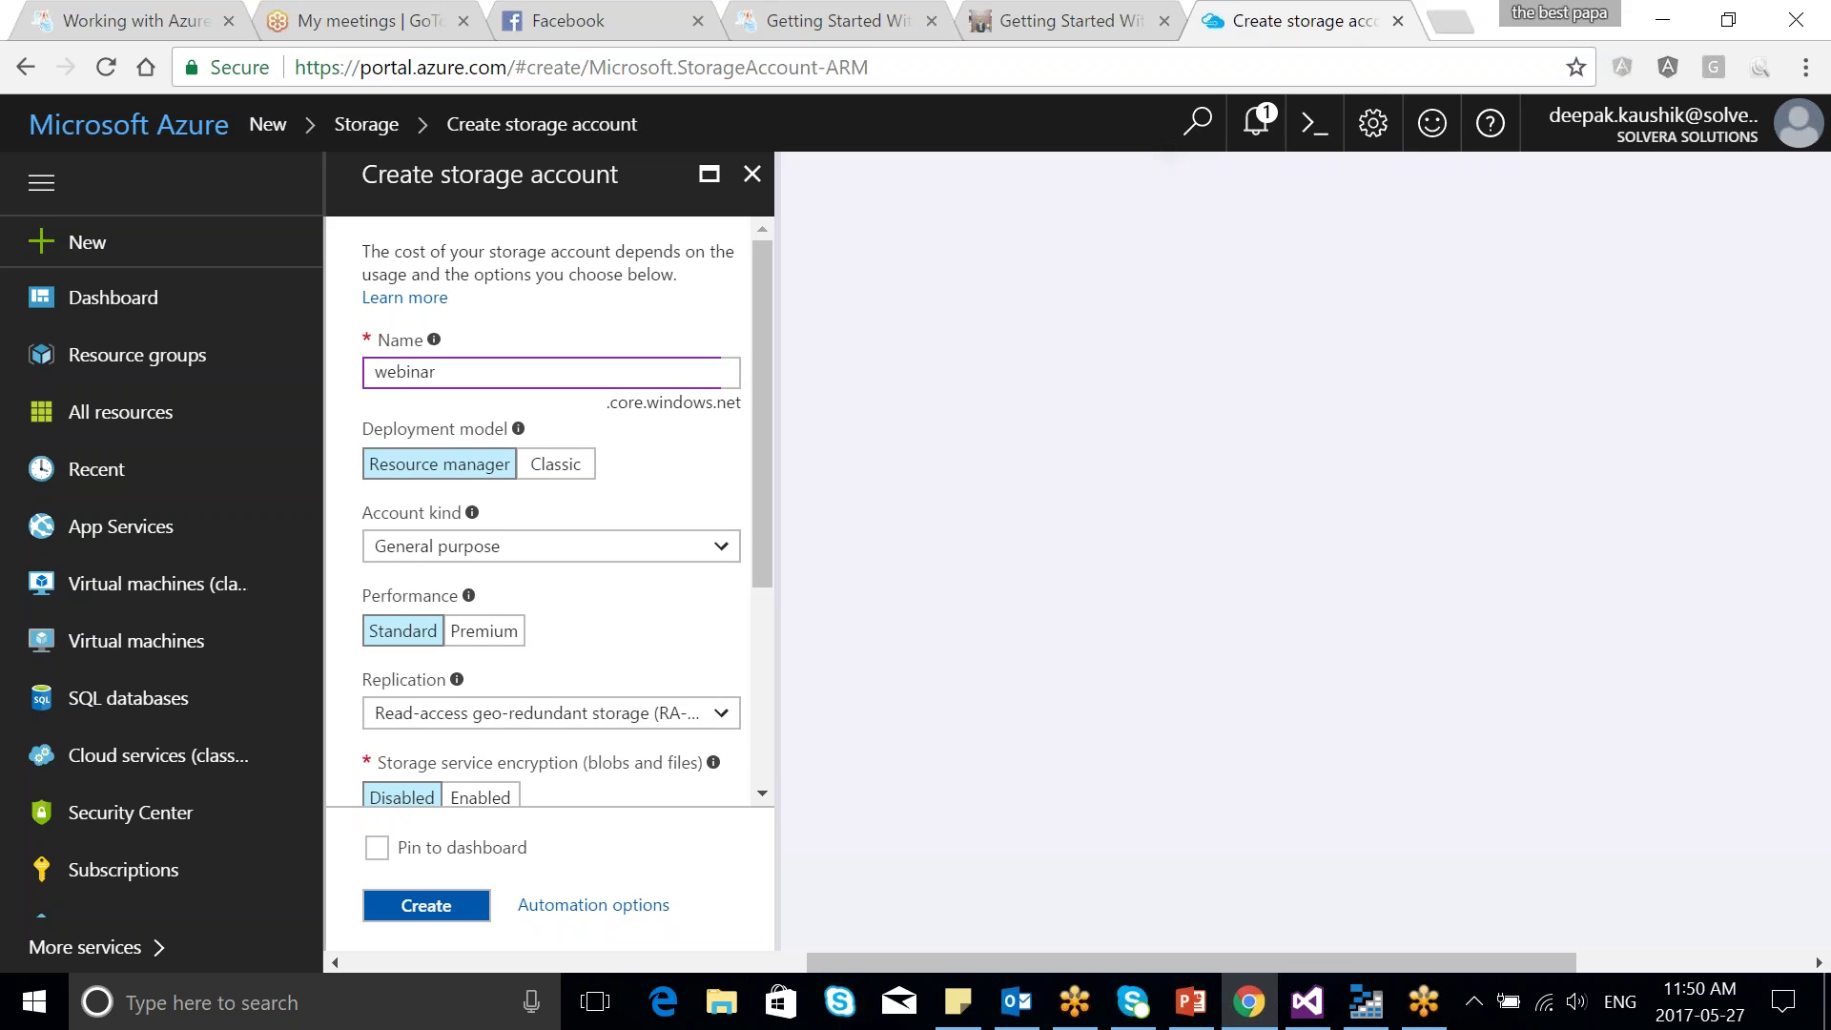
type("may27")
double_click(434, 374)
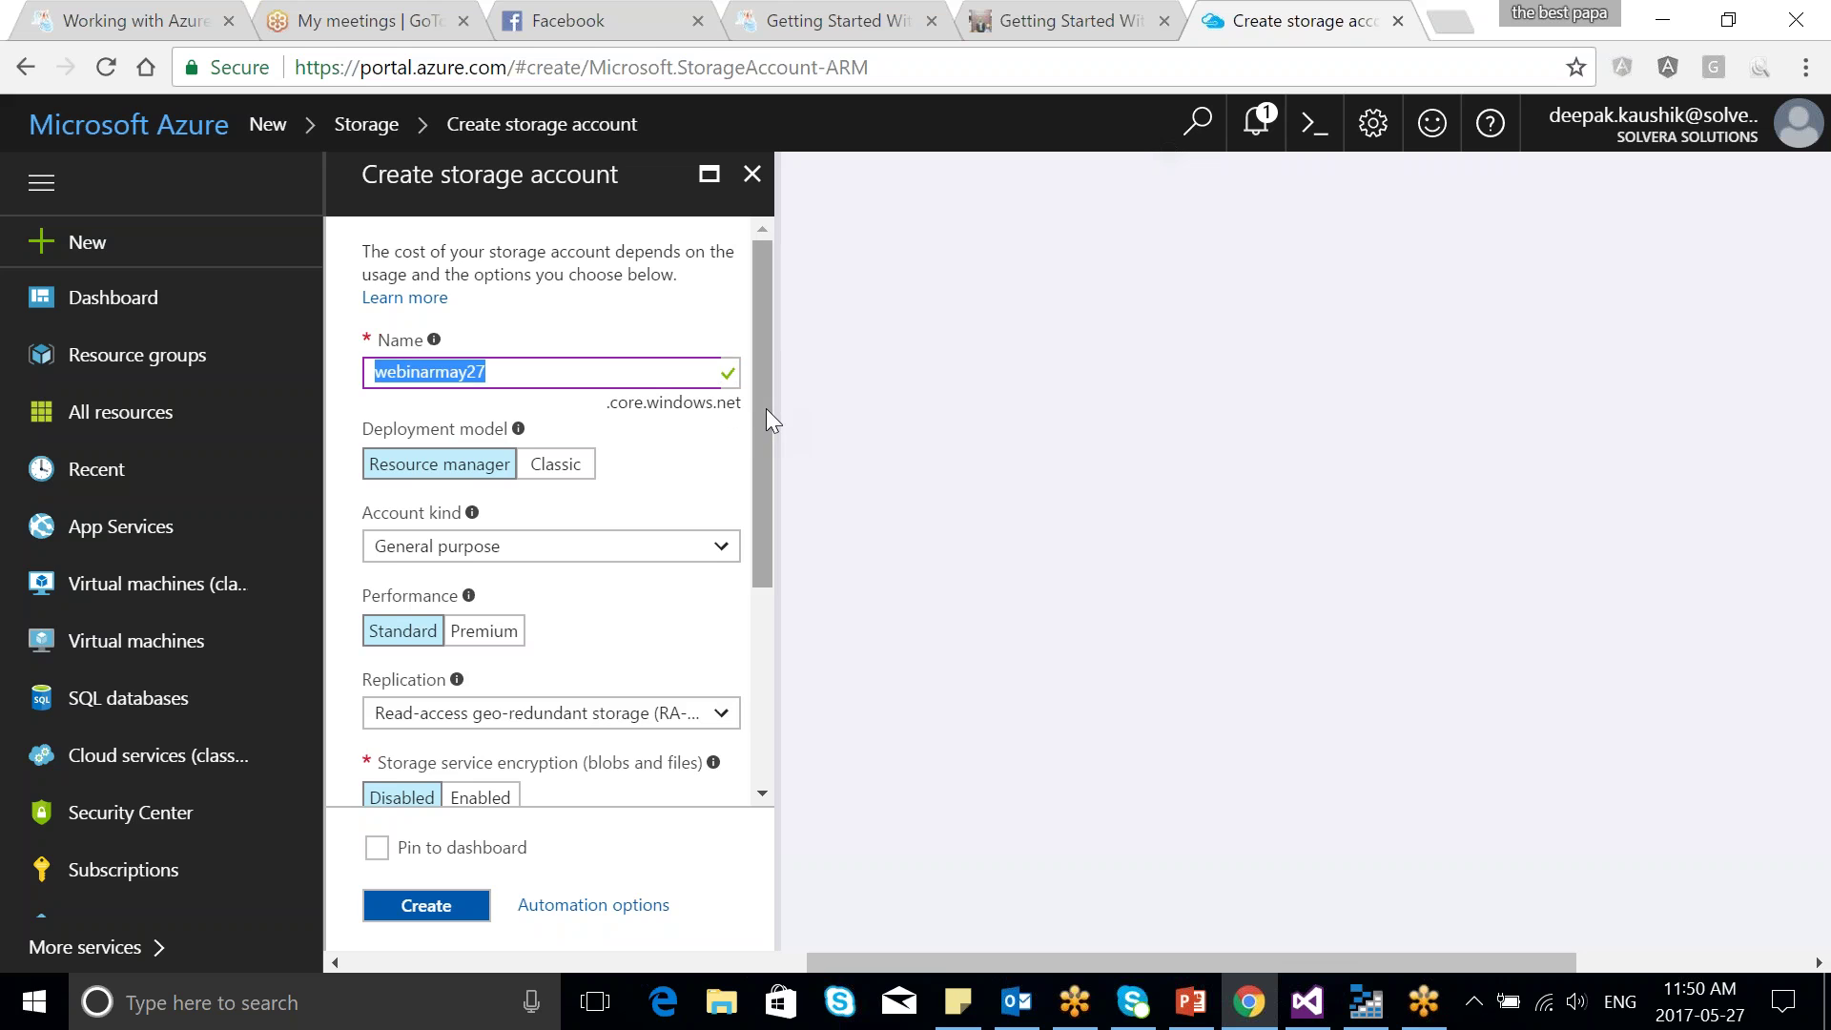
Set the storage account's kind to Blob storage under the Resource manager deployment model
left_click_drag(774, 414, 744, 488)
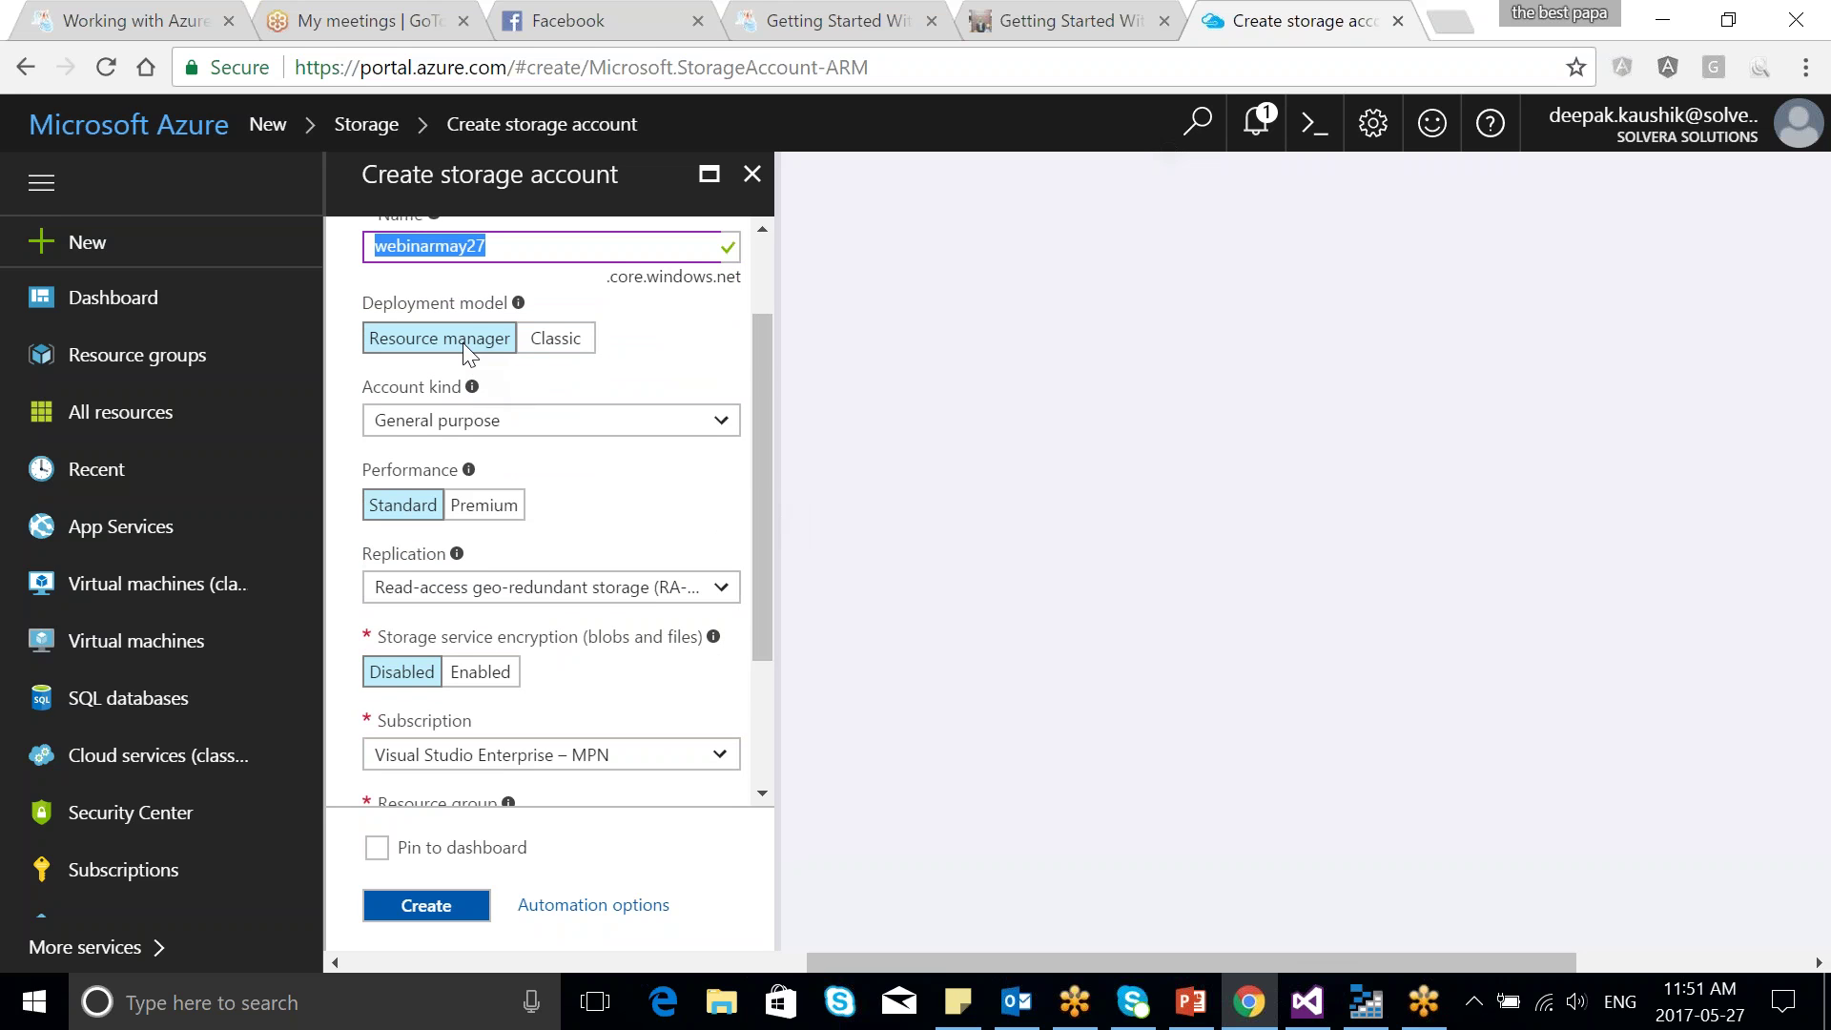
left_click(518, 303)
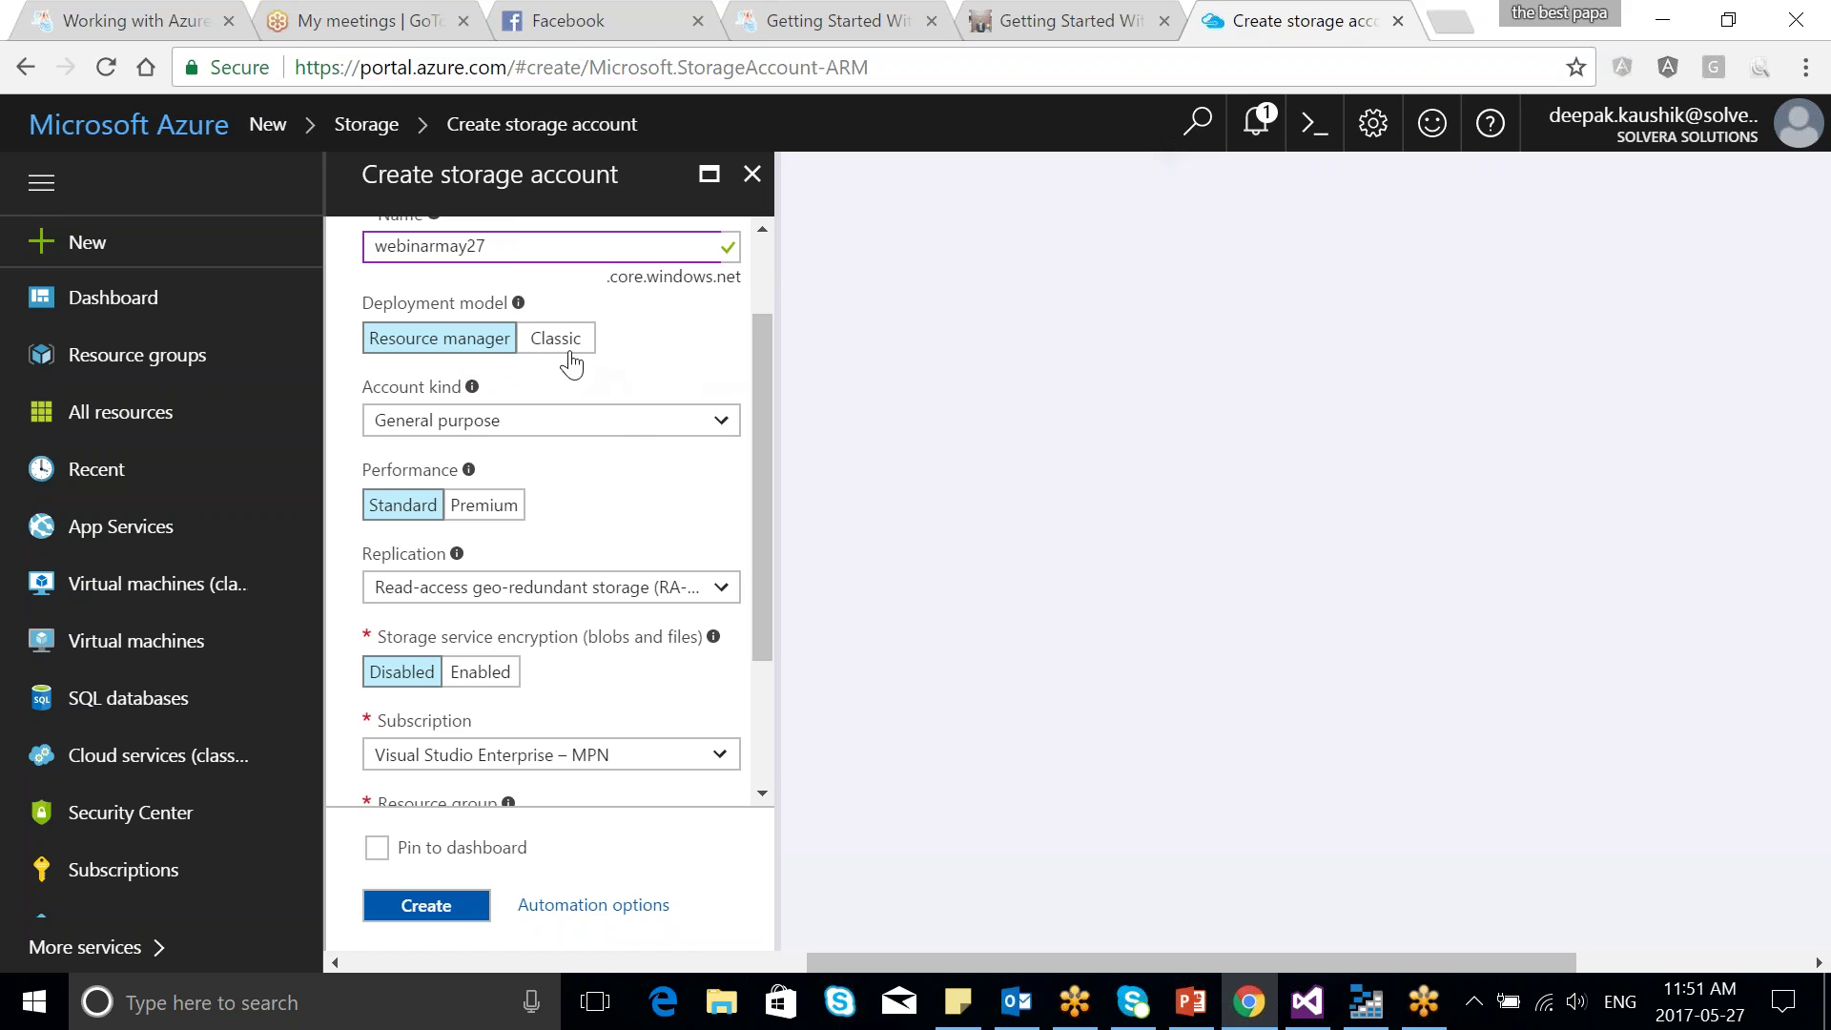
left_click(613, 427)
left_click(589, 471)
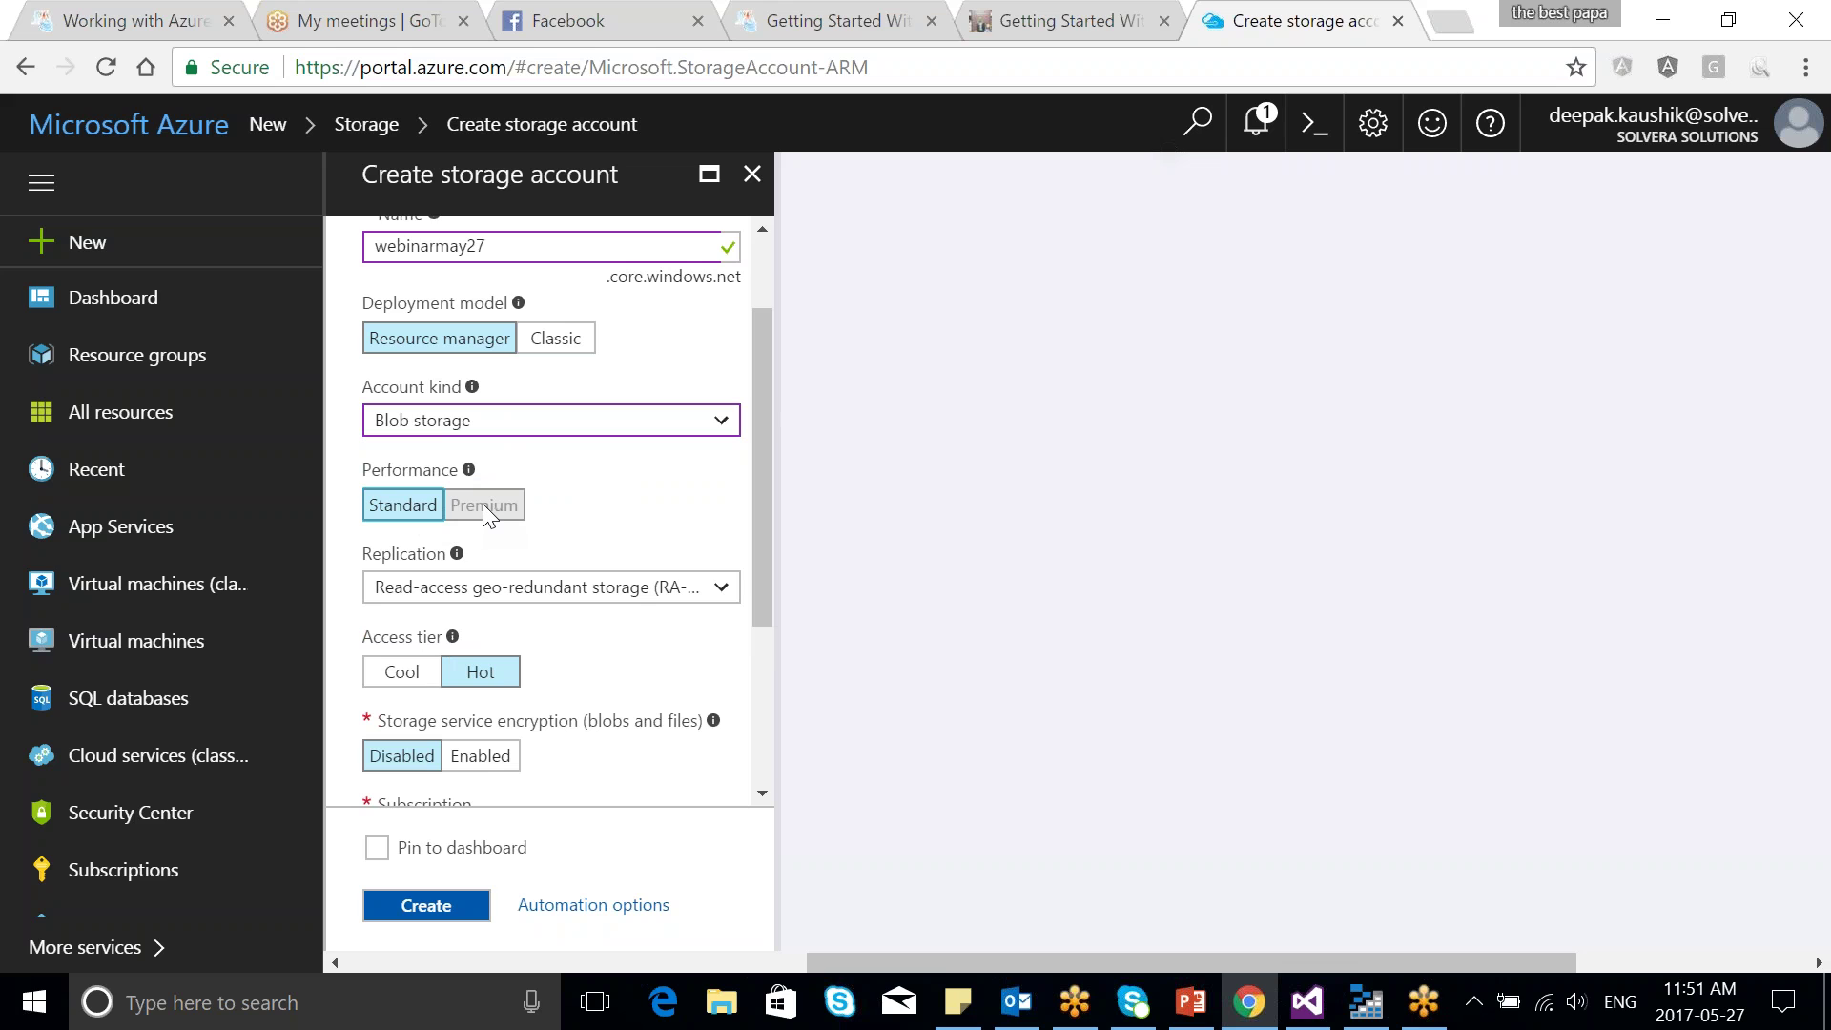
Choose Read-access geo-redundant storage (RA-GRS) replication and the Cool access tier for the storage account
mouse_move(468, 477)
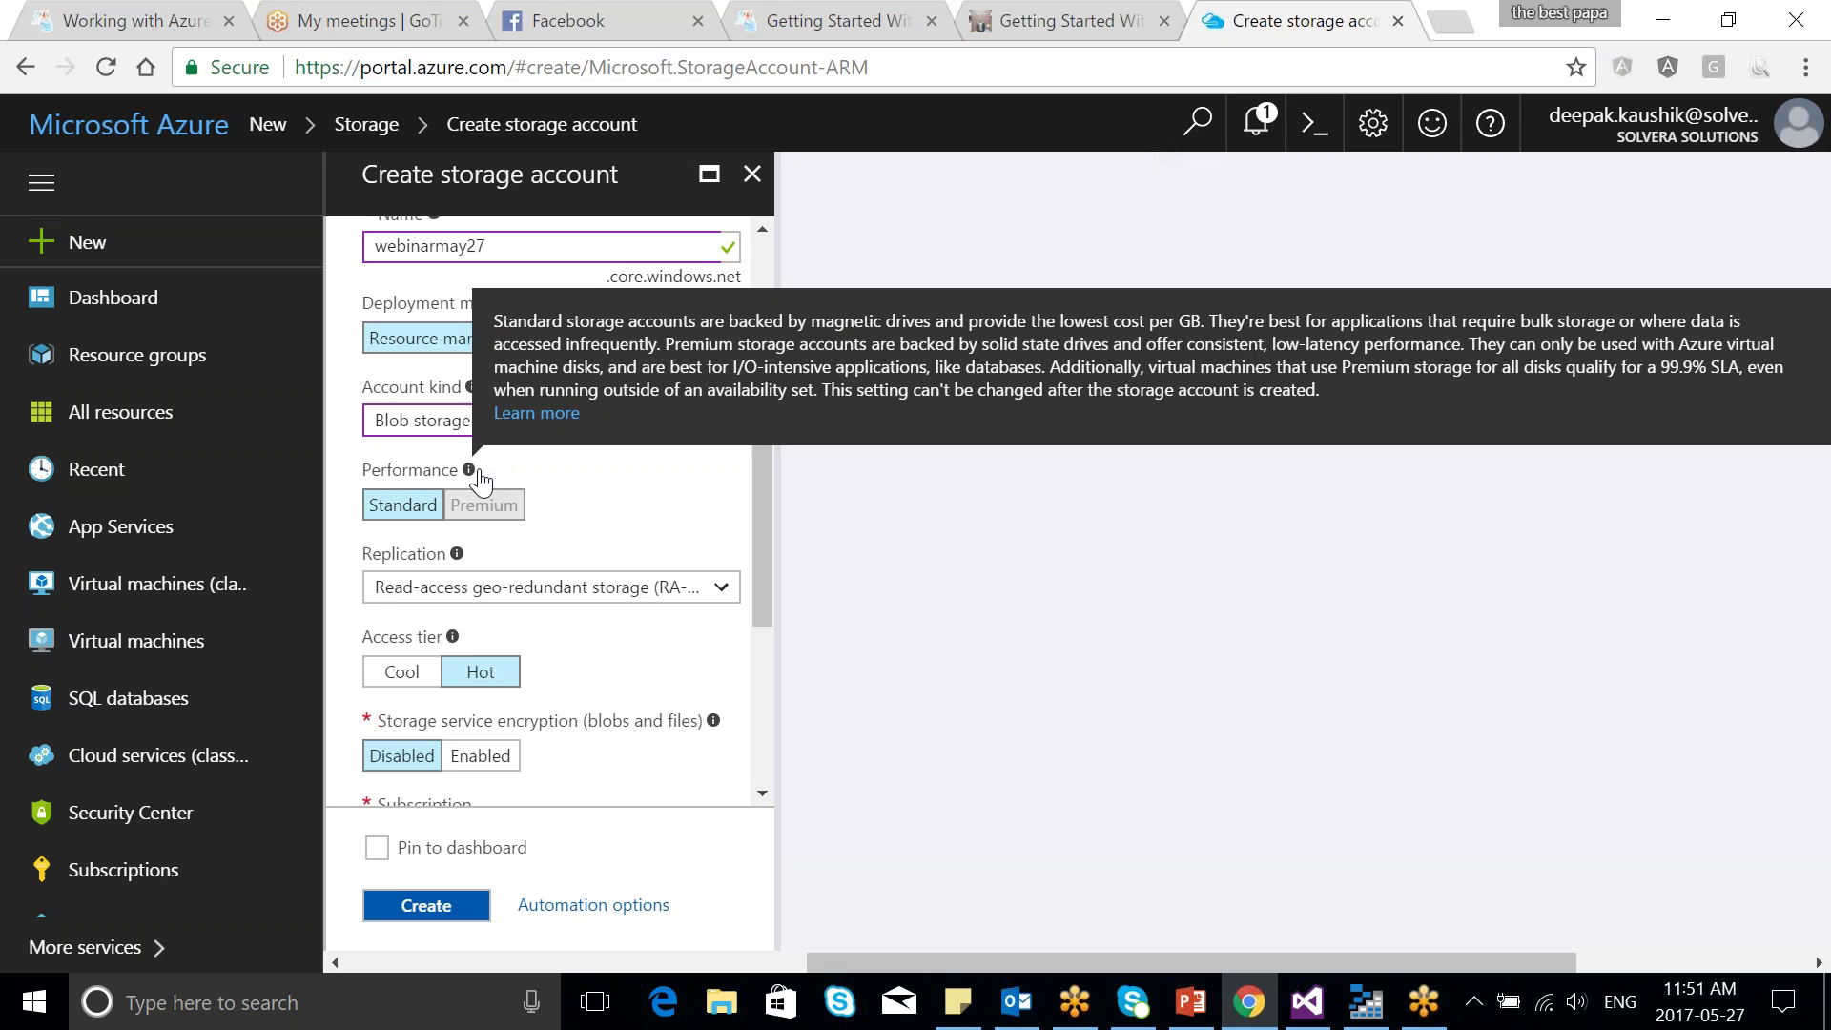
left_click(628, 599)
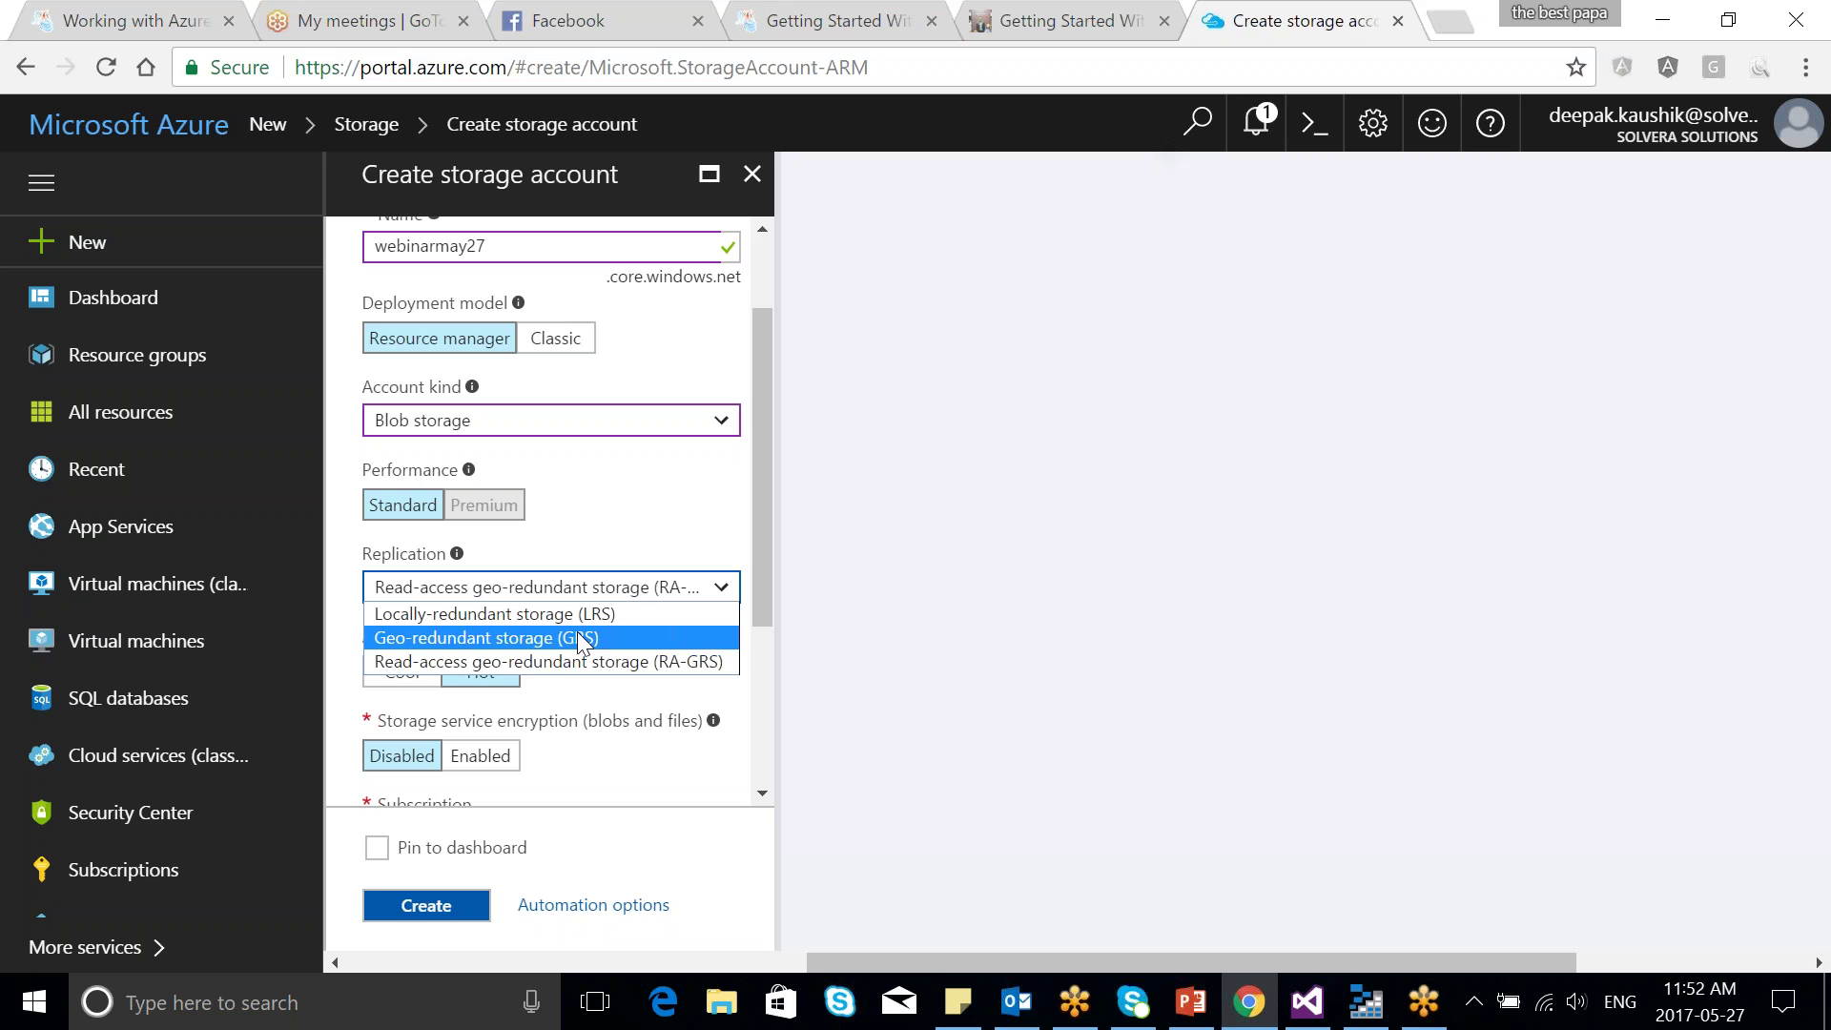
left_click(607, 681)
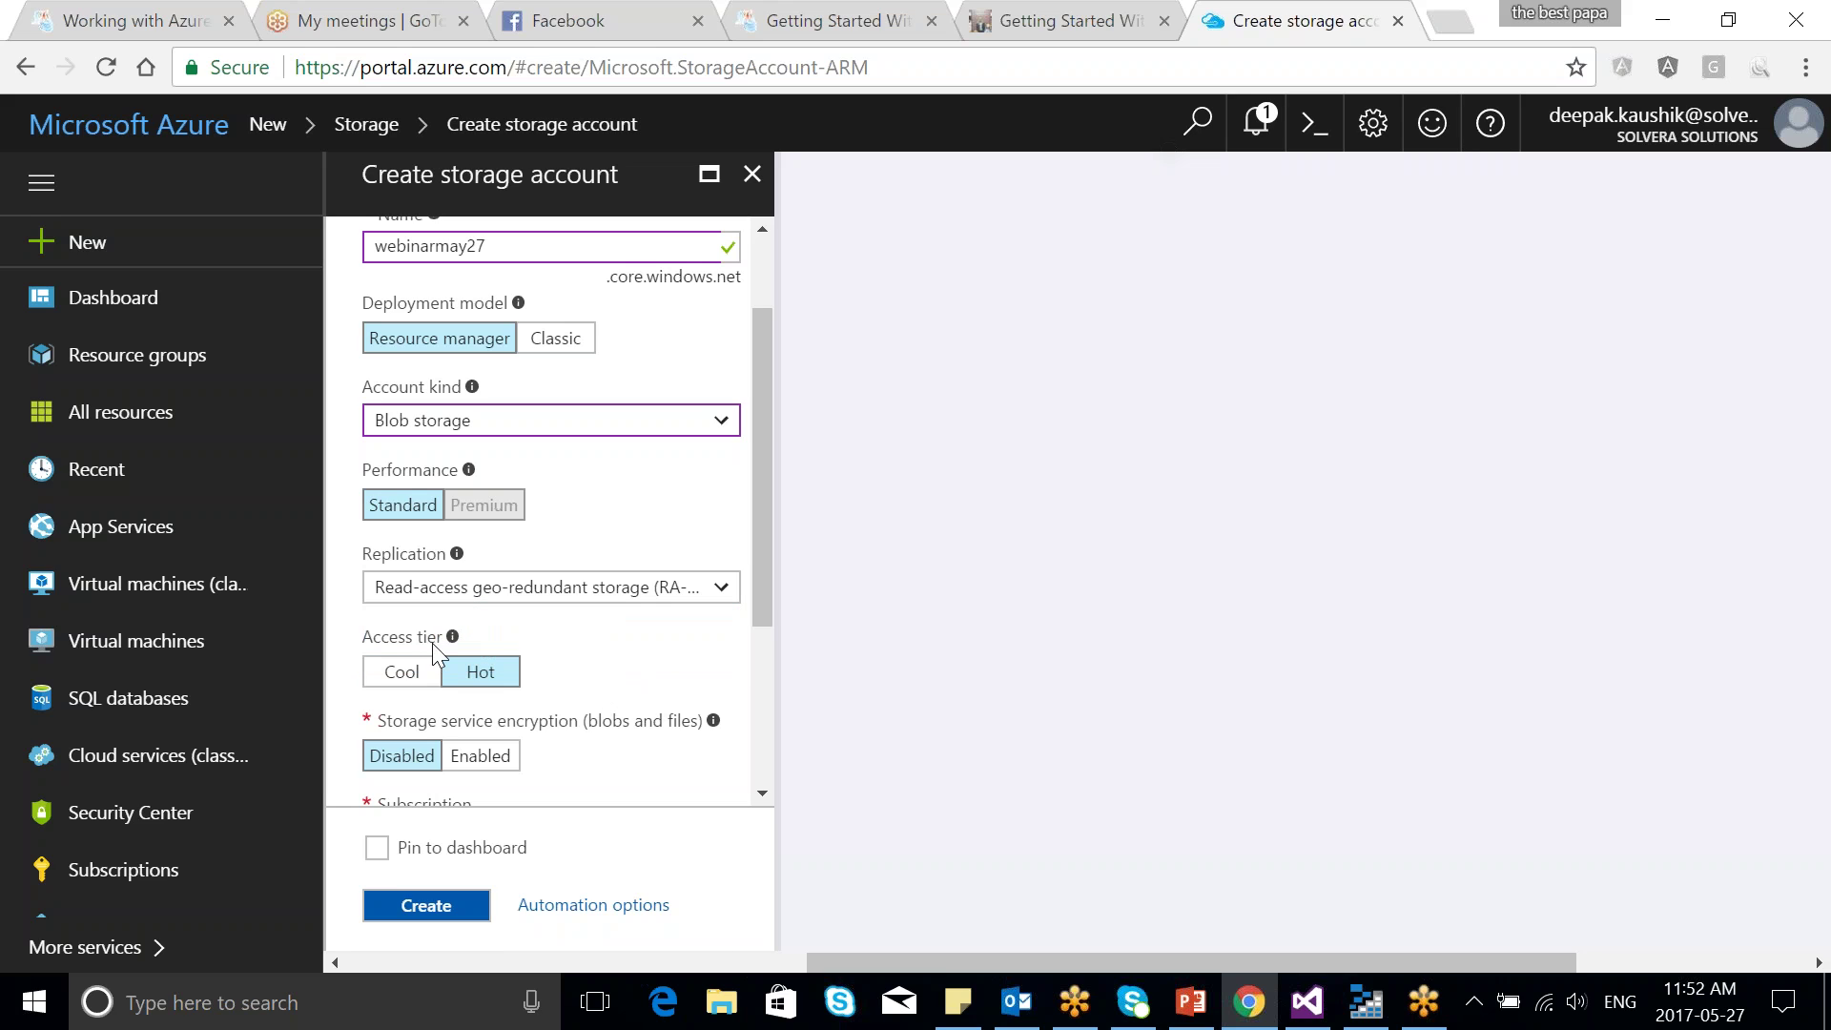
left_click(408, 677)
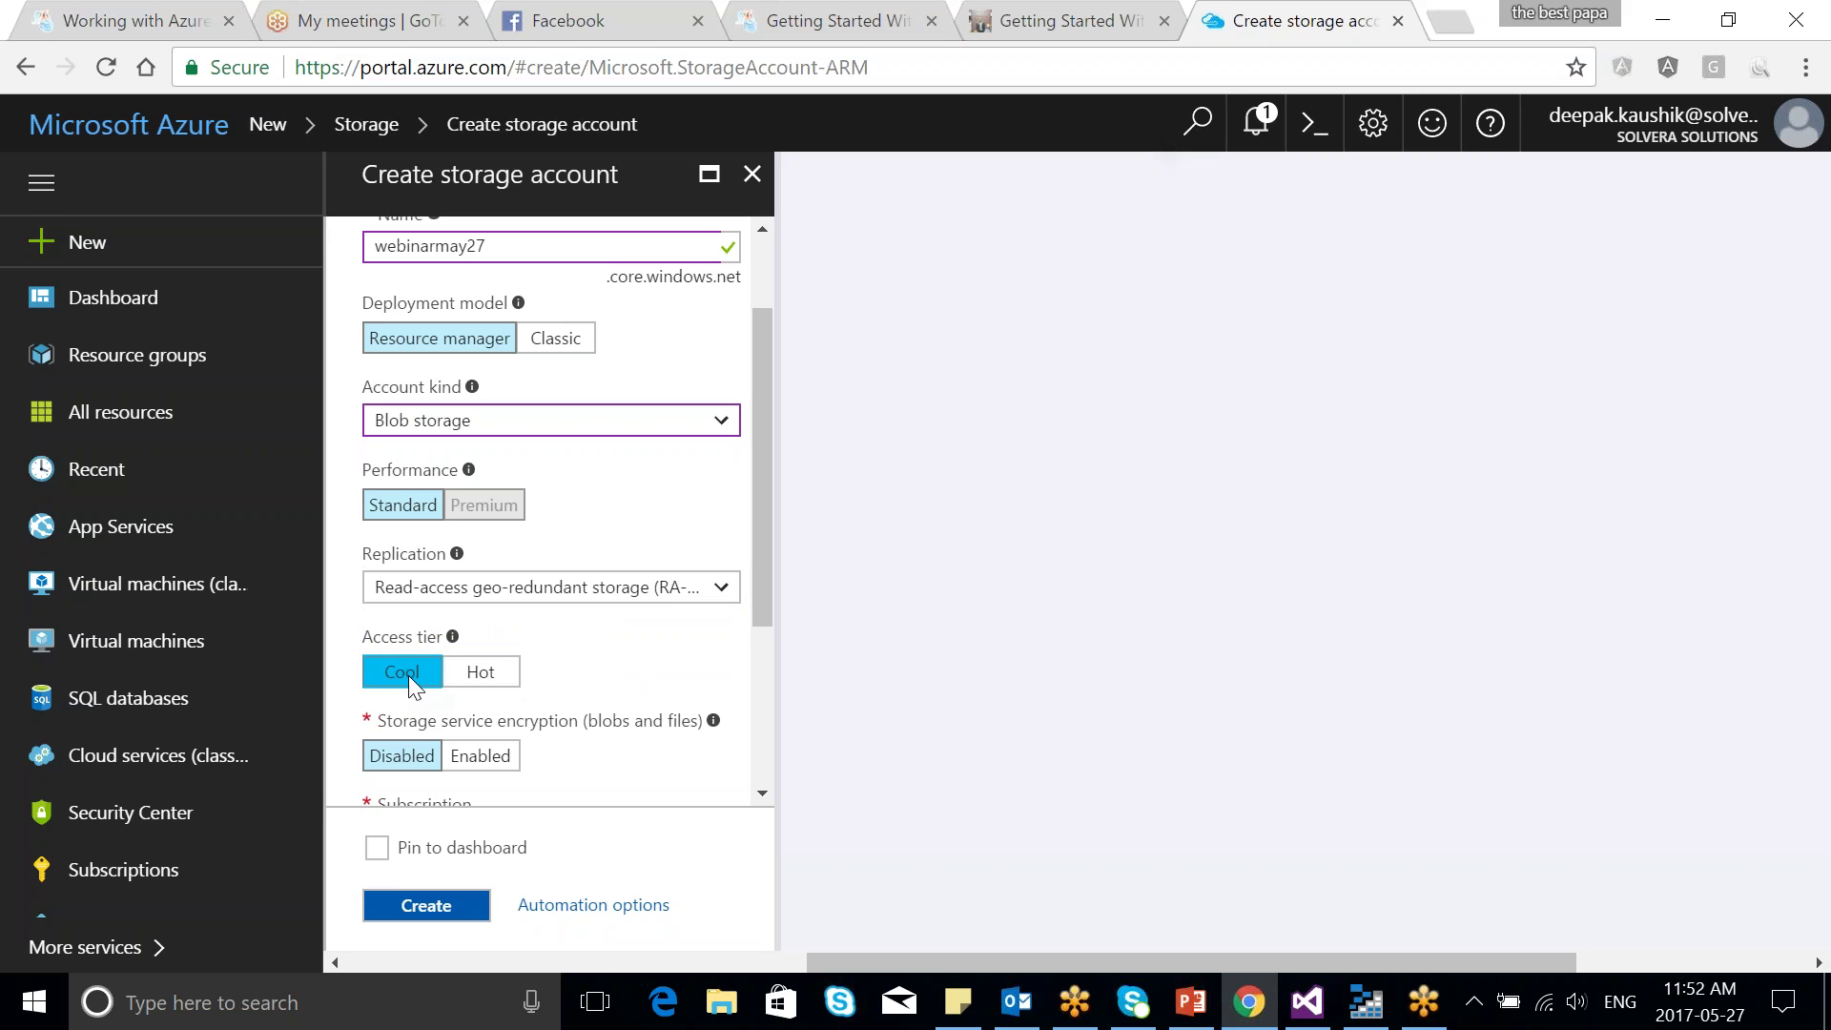
mouse_move(454, 645)
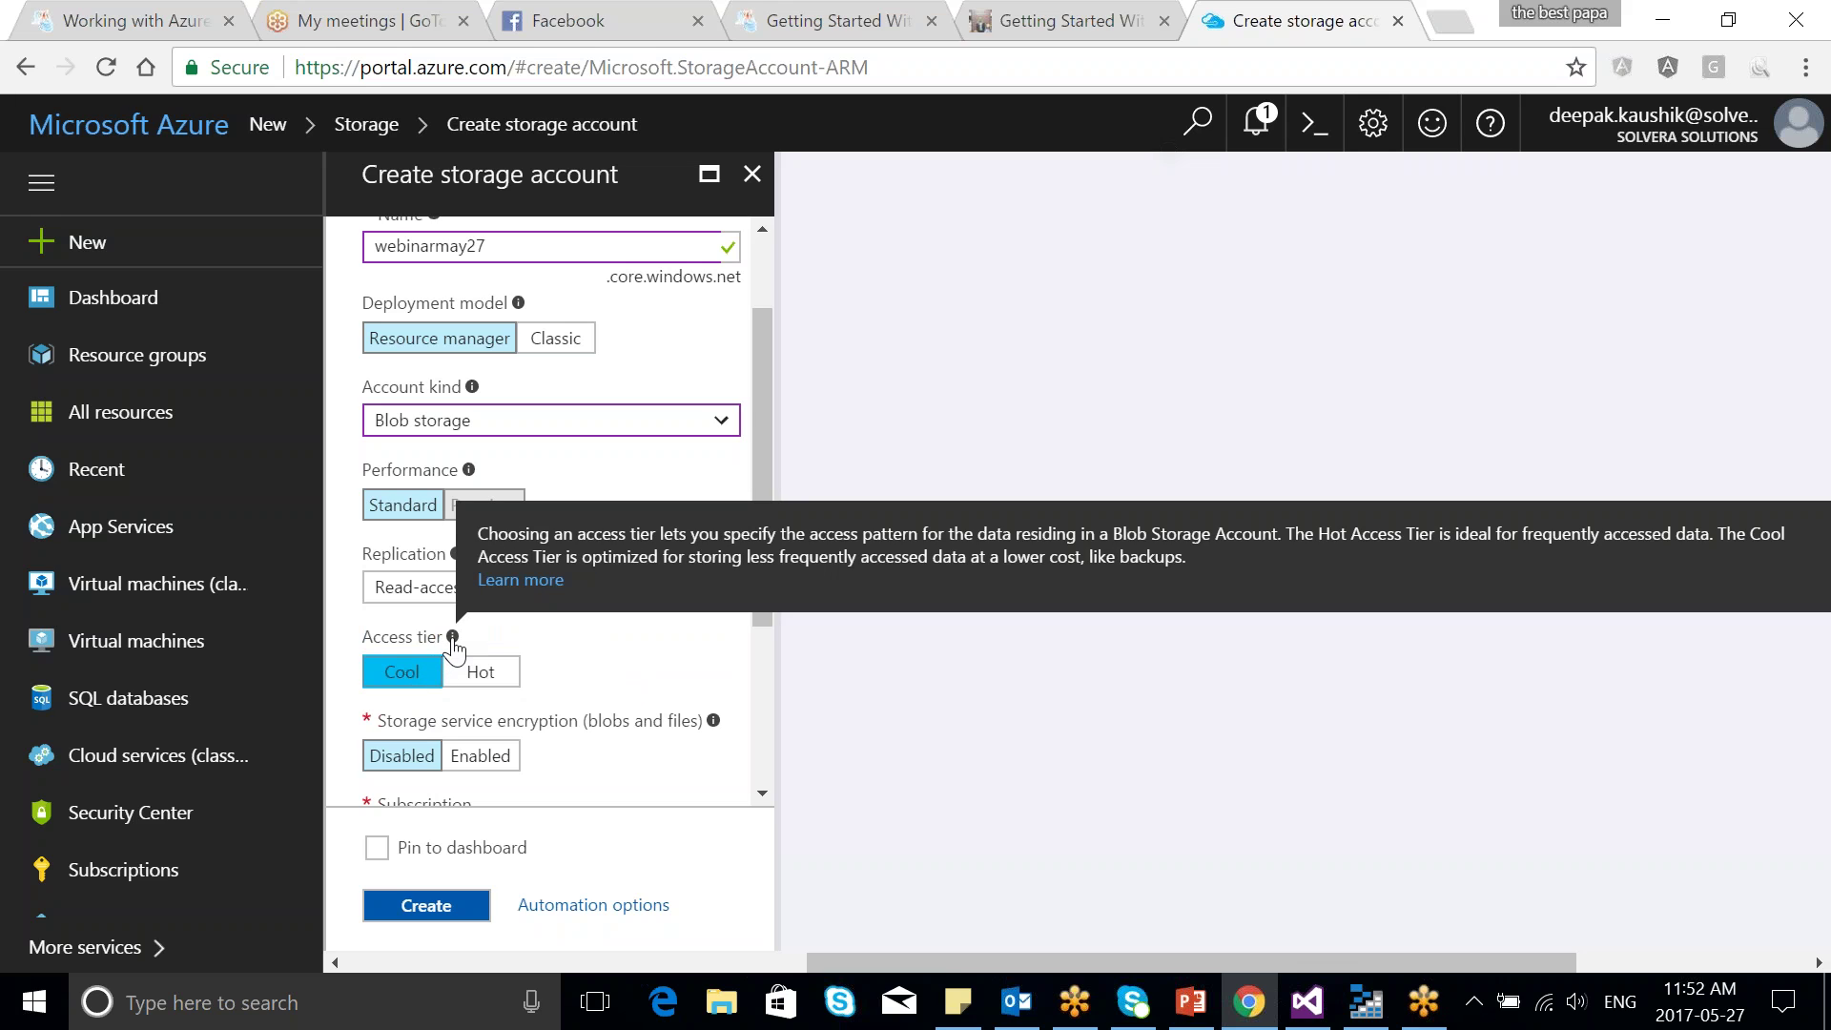
left_click(468, 675)
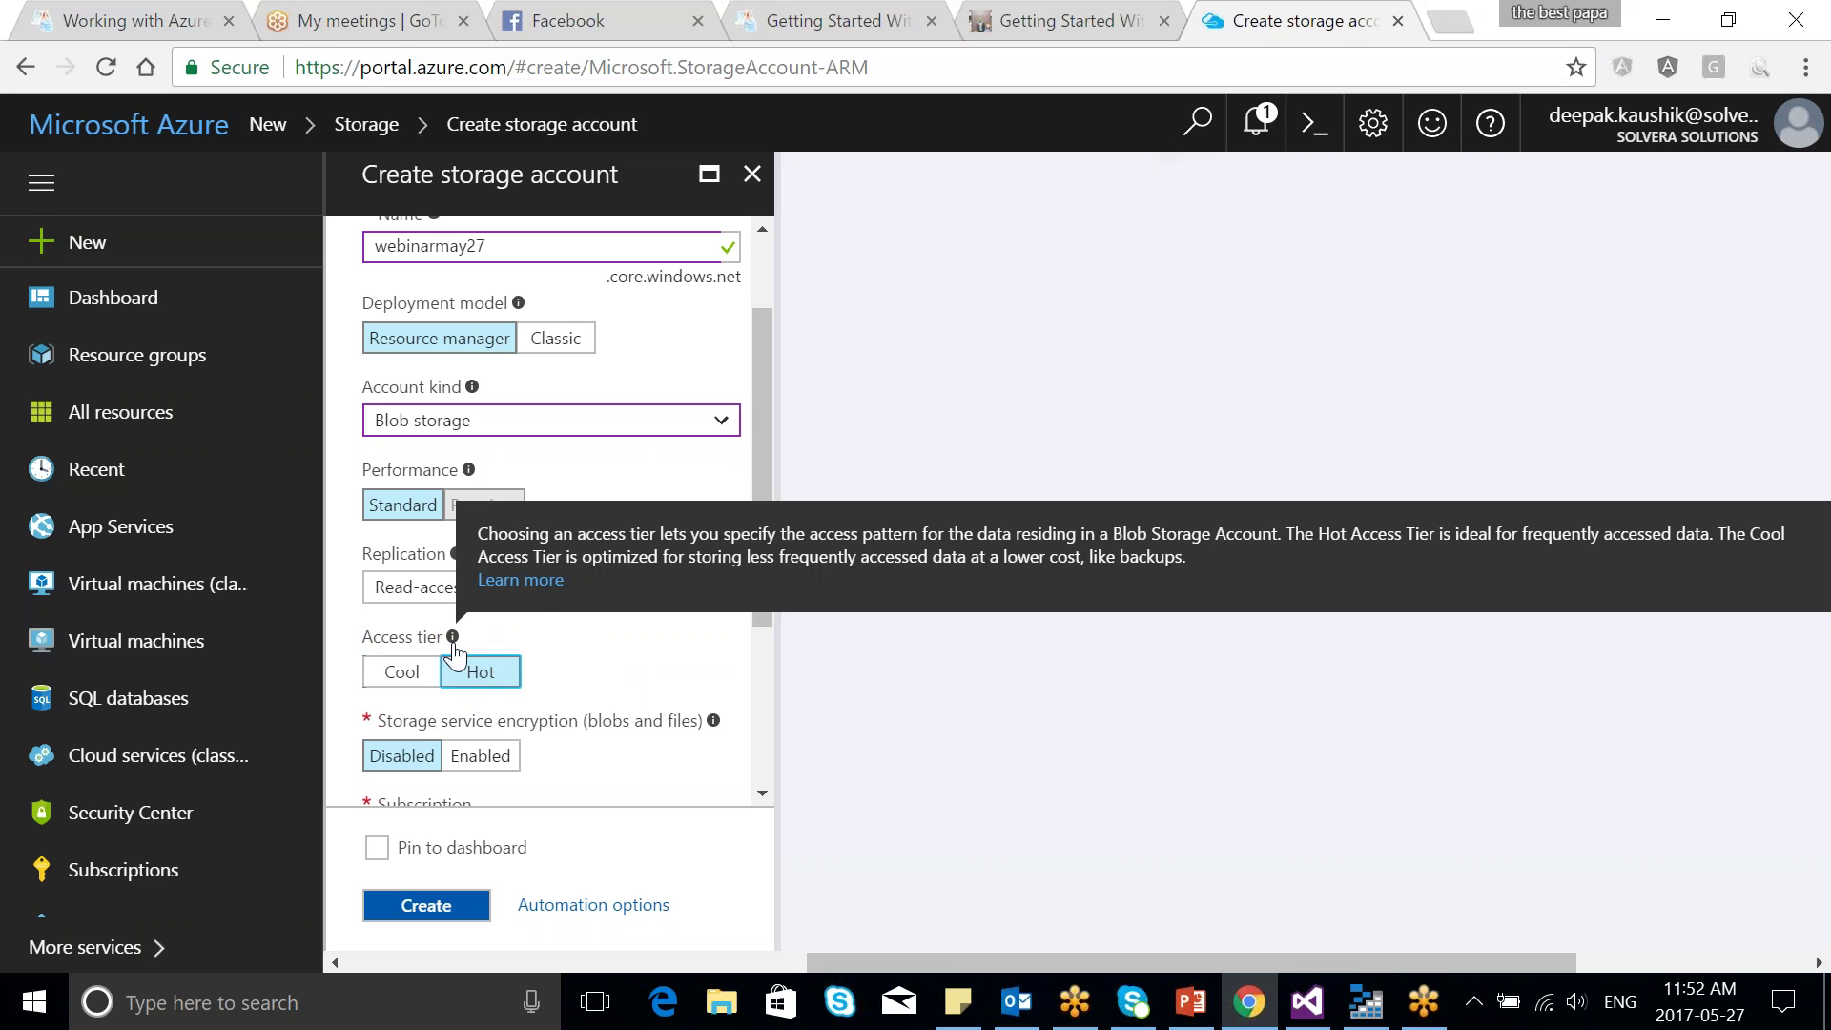
left_click(426, 671)
mouse_move(454, 645)
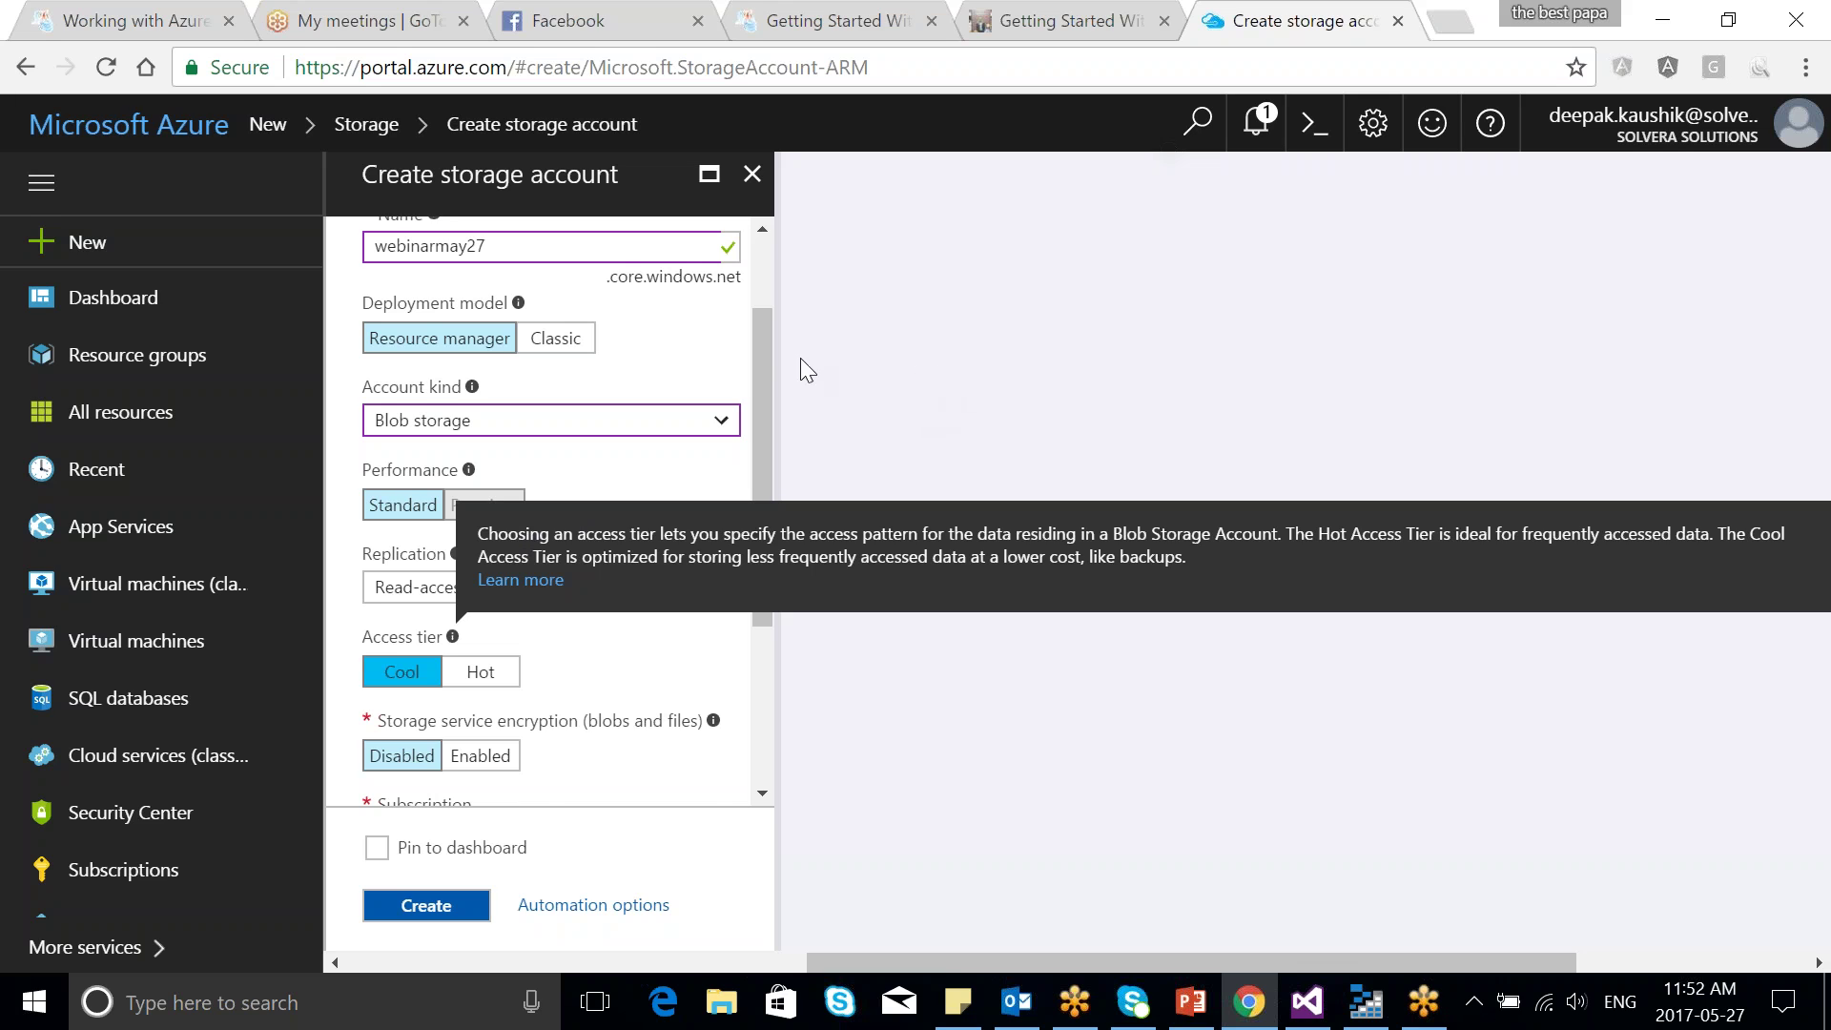
Assign the storage account to the existing webinar resource group under the Visual Studio Enterprise – MPN subscription
left_click_drag(761, 356, 777, 452)
left_click_drag(775, 470, 771, 548)
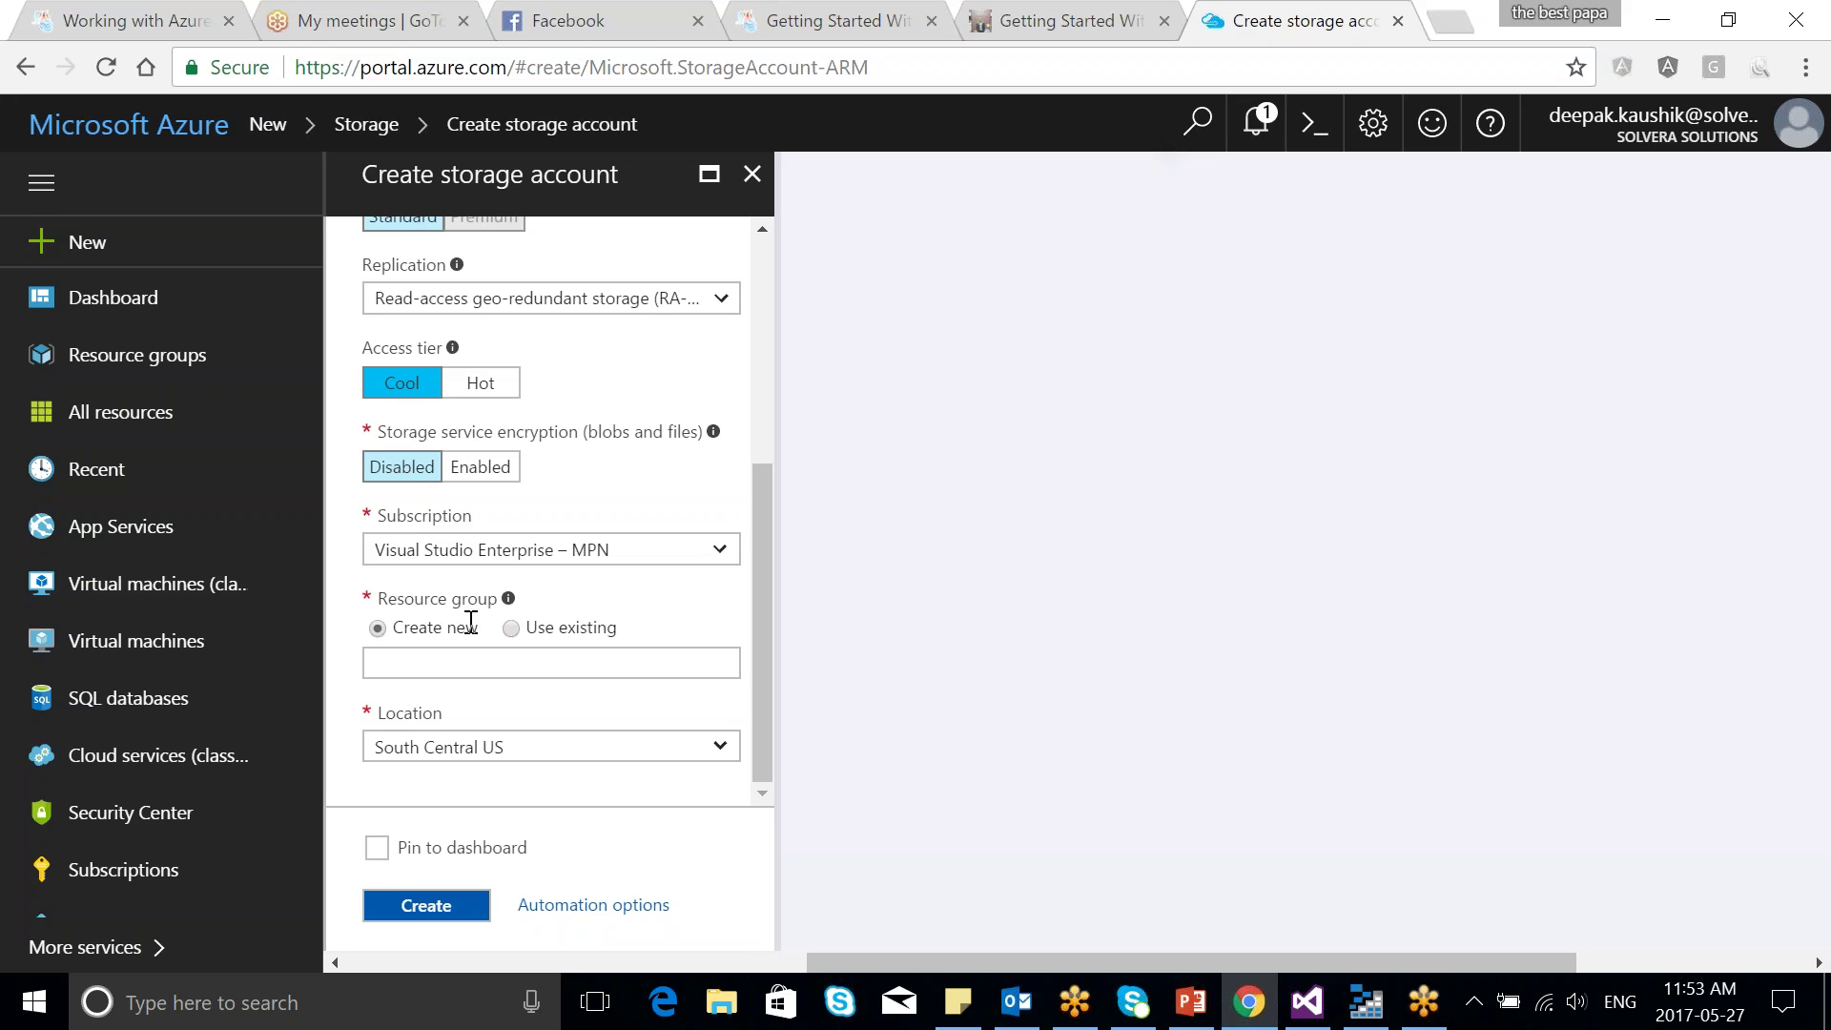
left_click(720, 551)
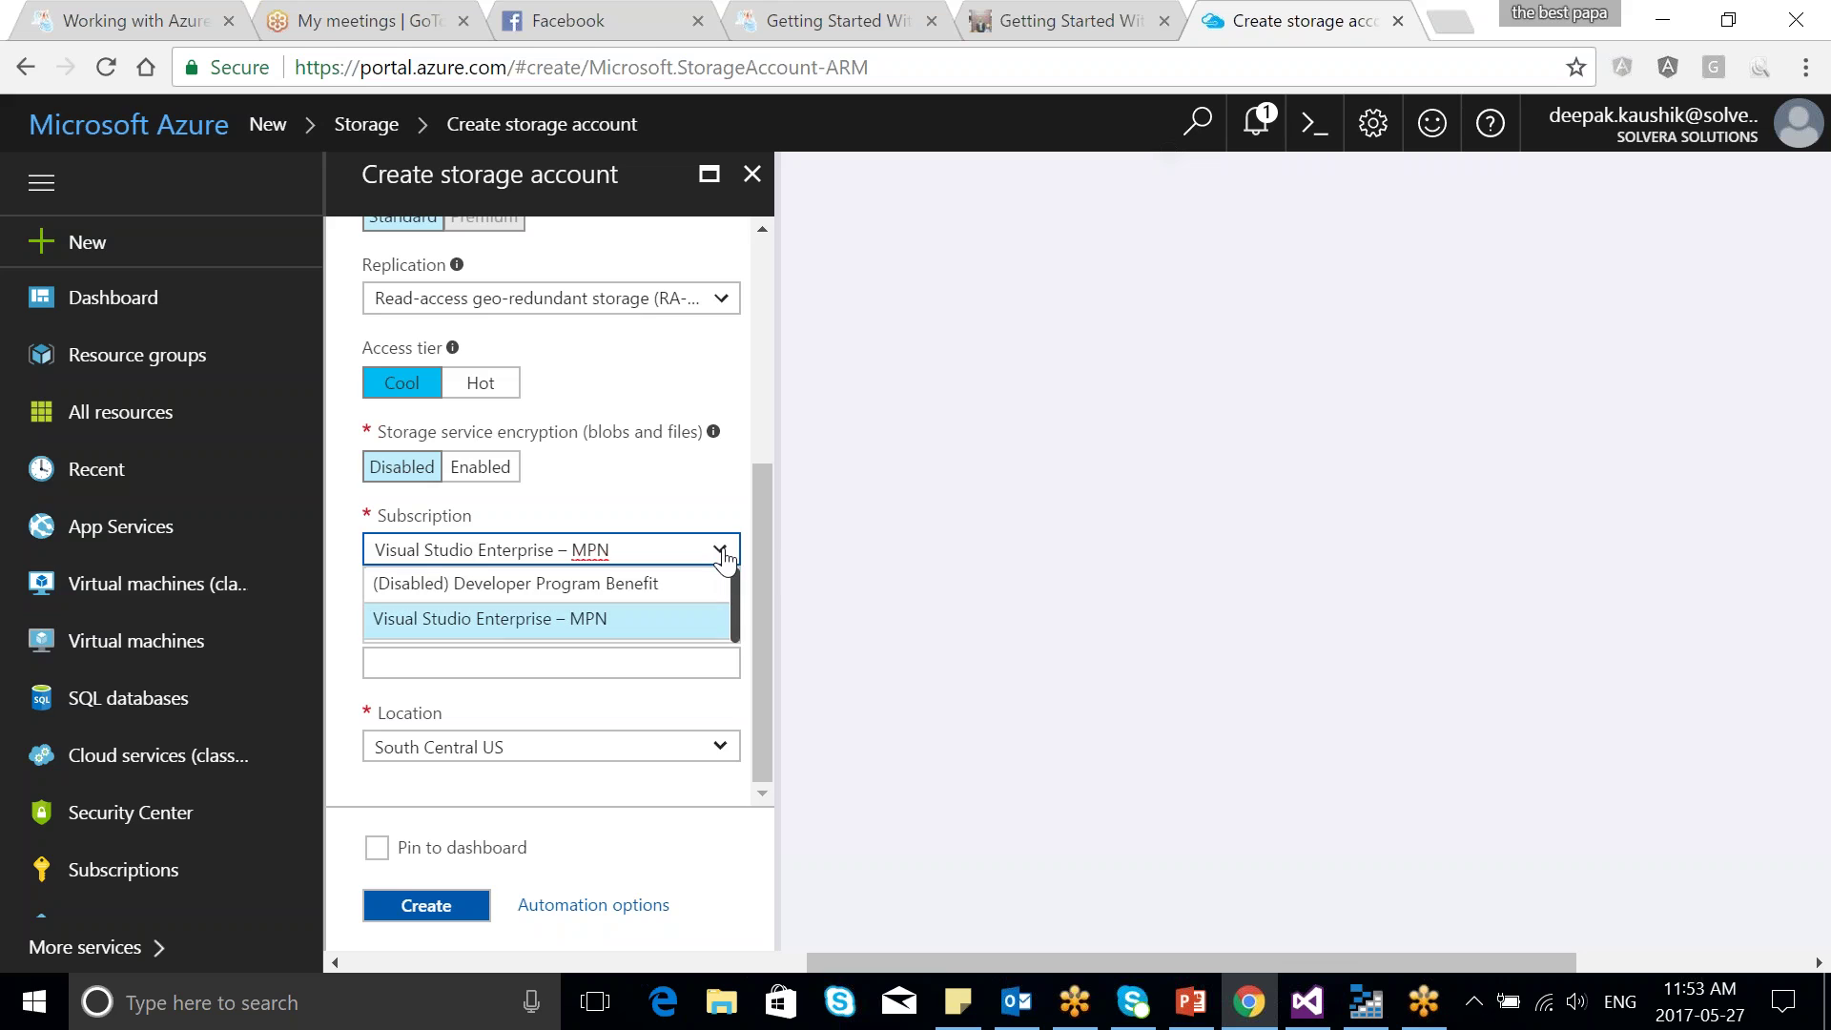
left_click(686, 494)
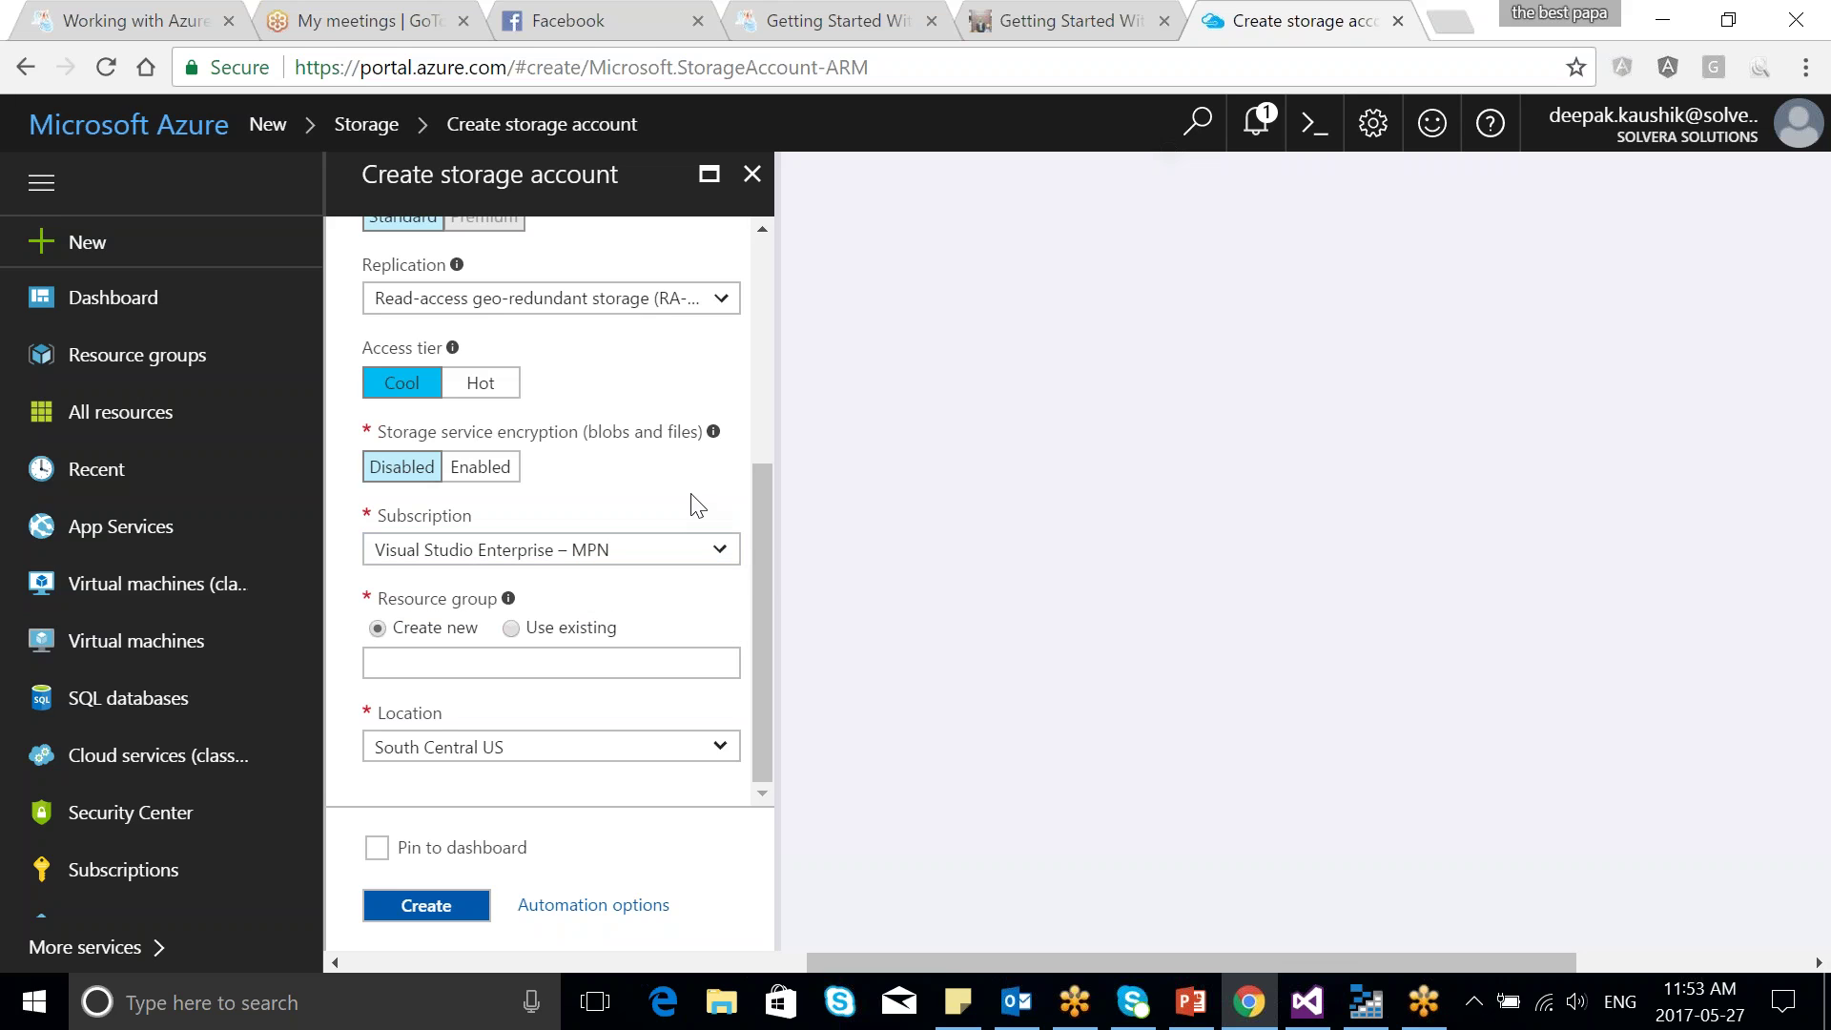
left_click(722, 549)
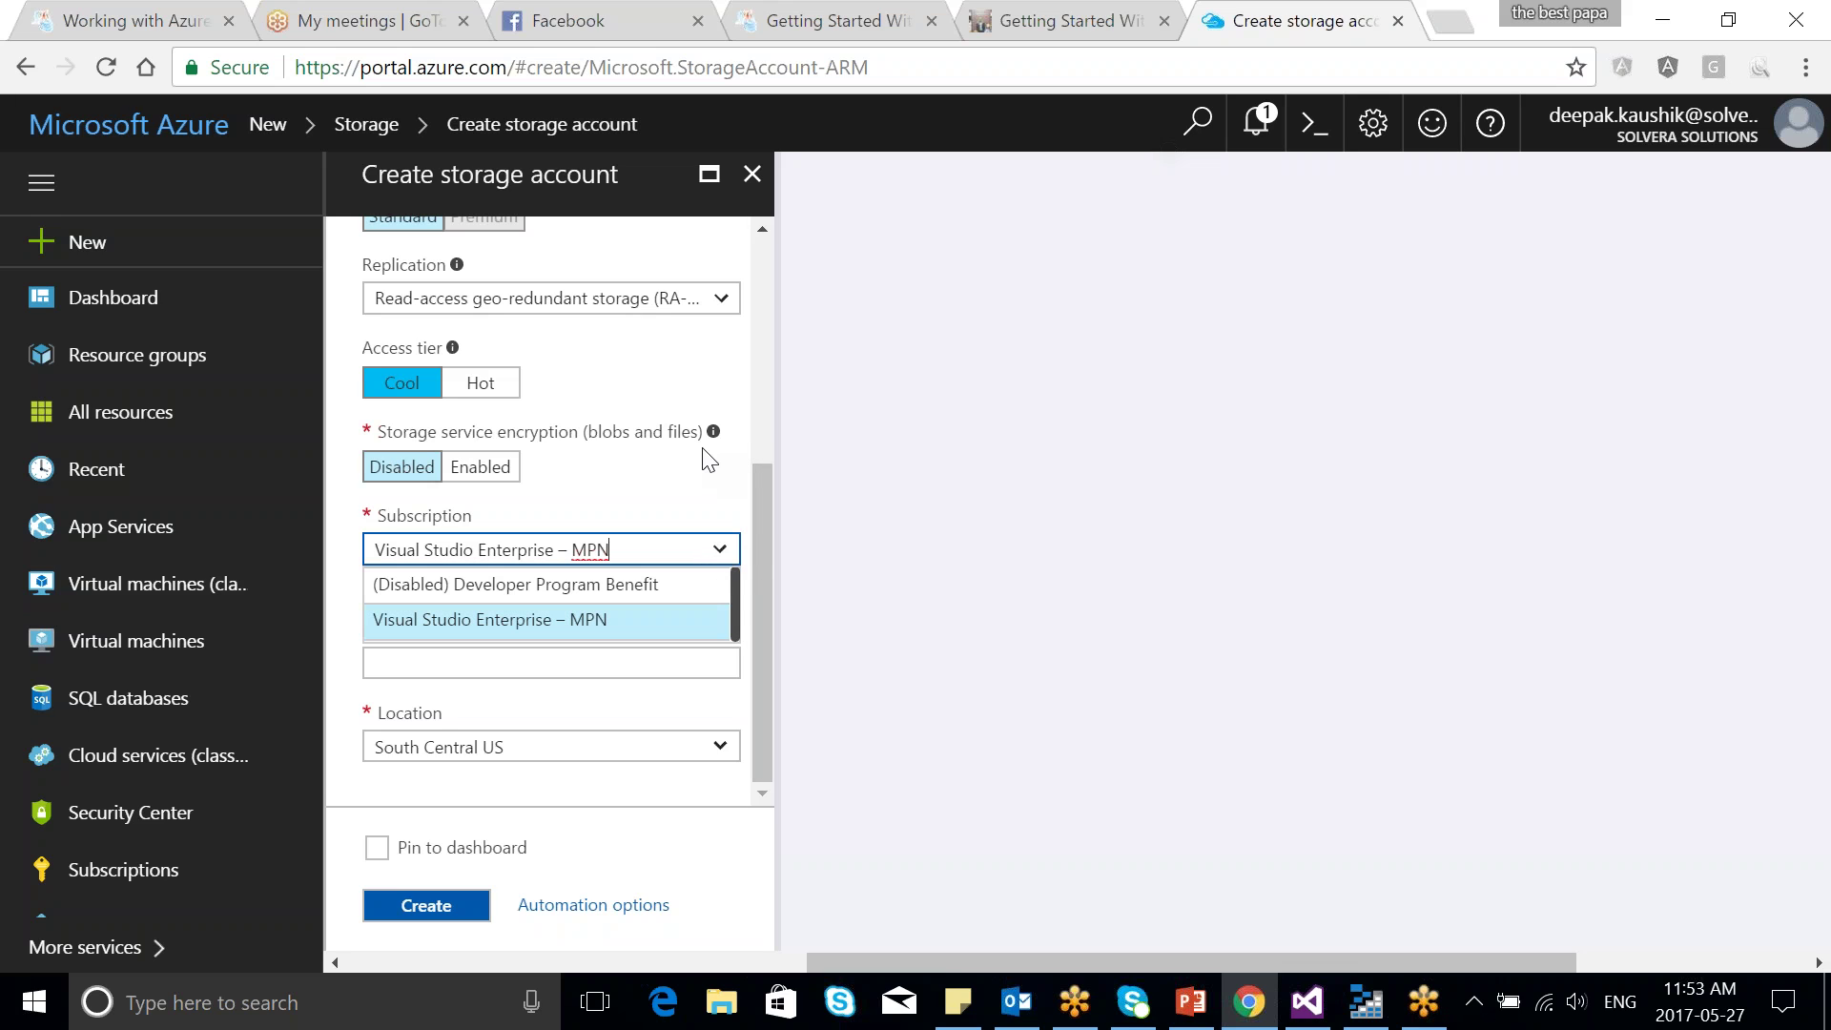
left_click(711, 463)
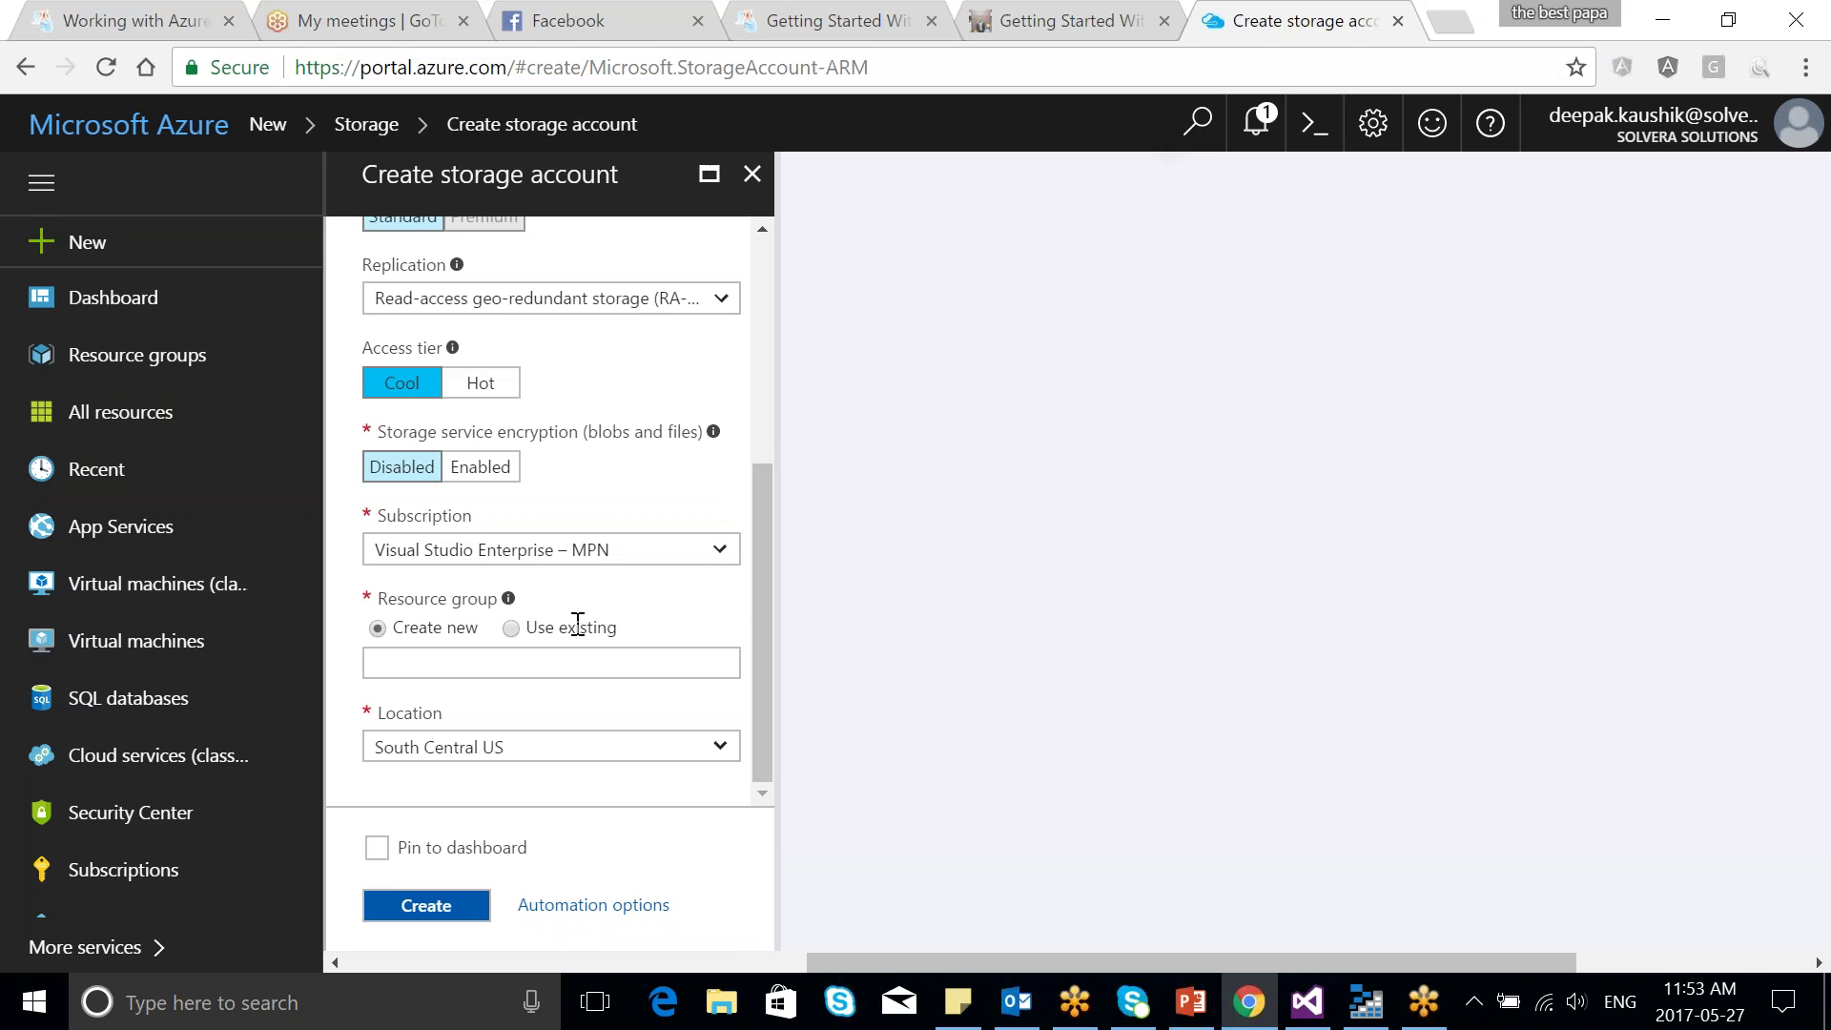
left_click(513, 629)
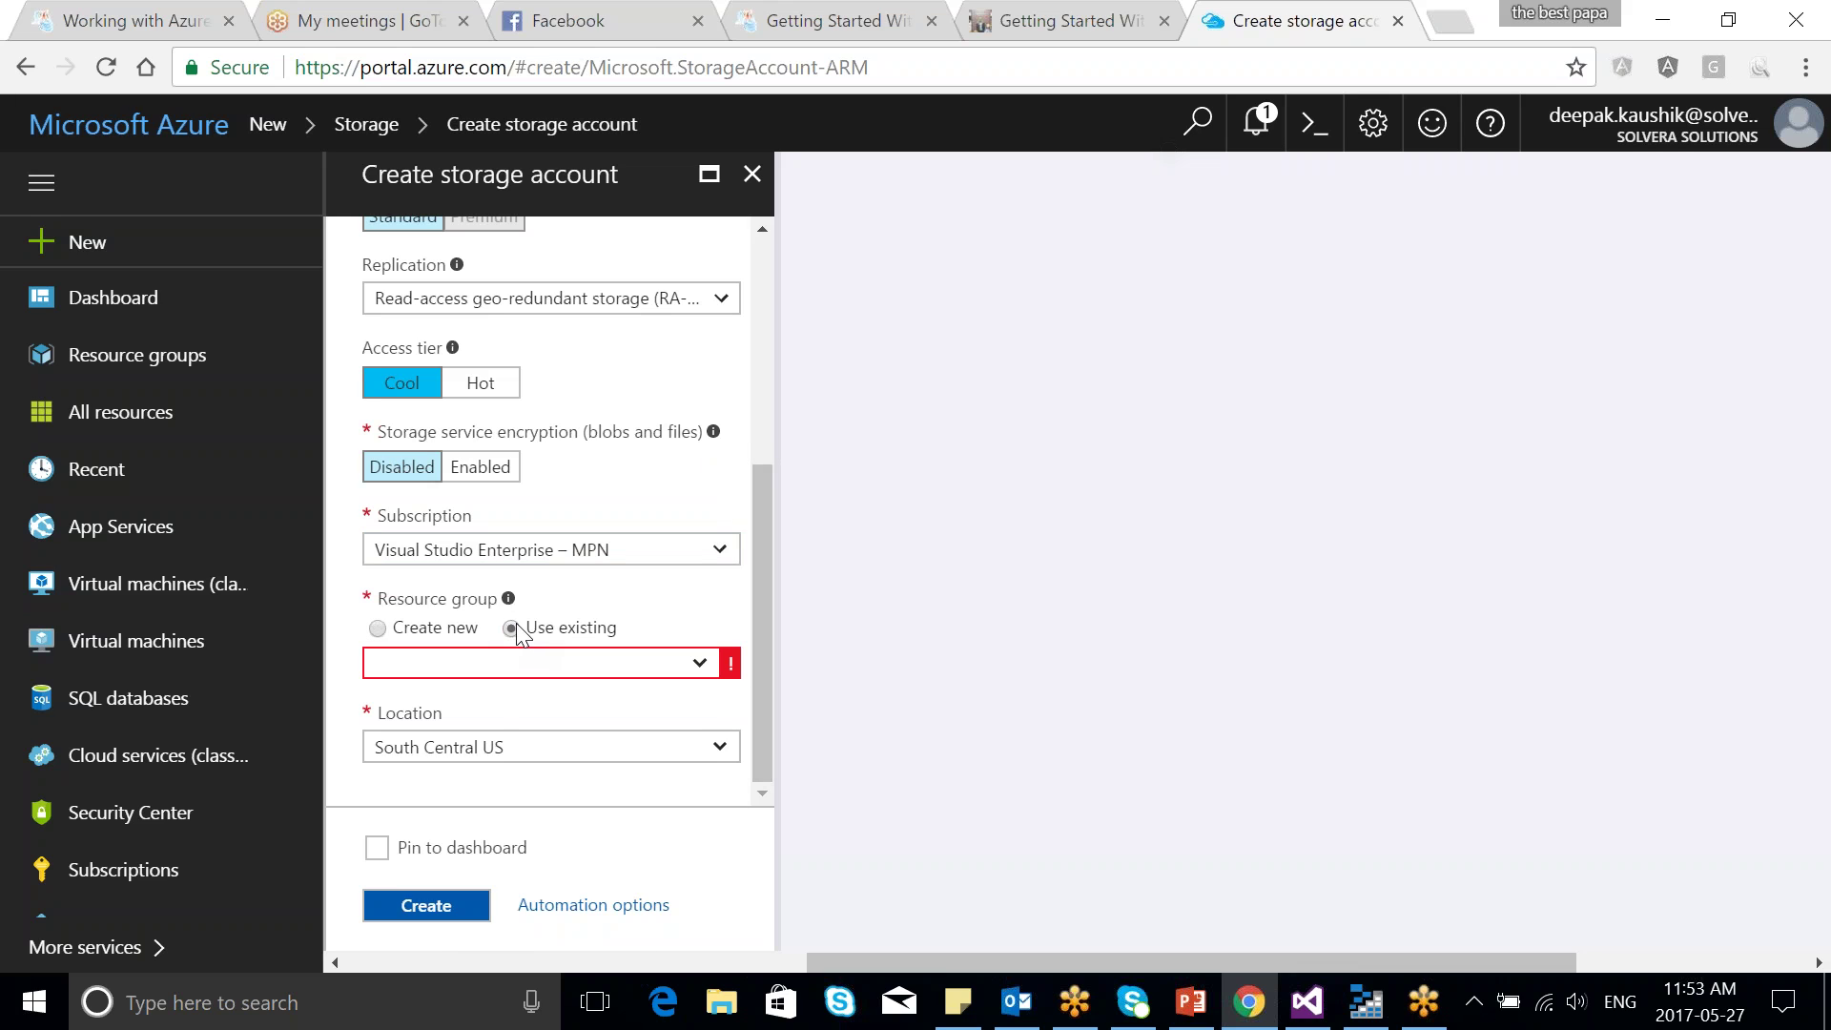
left_click(701, 666)
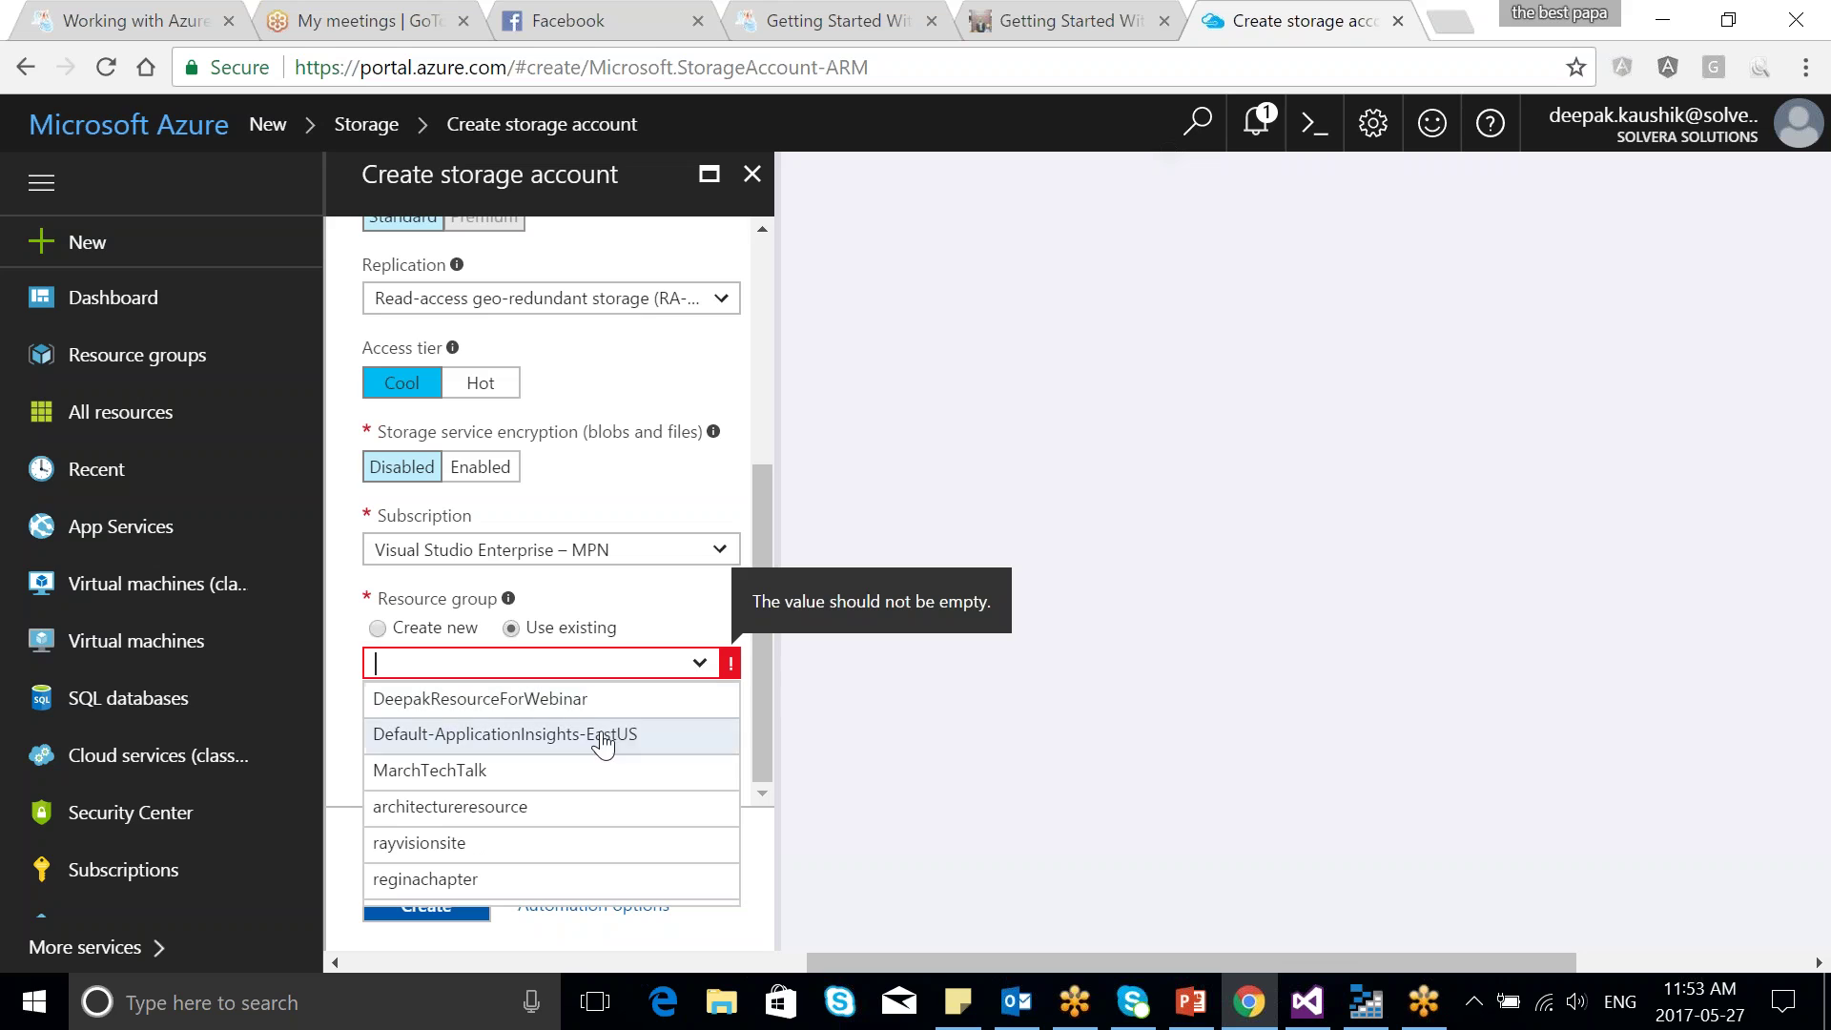
left_click(558, 706)
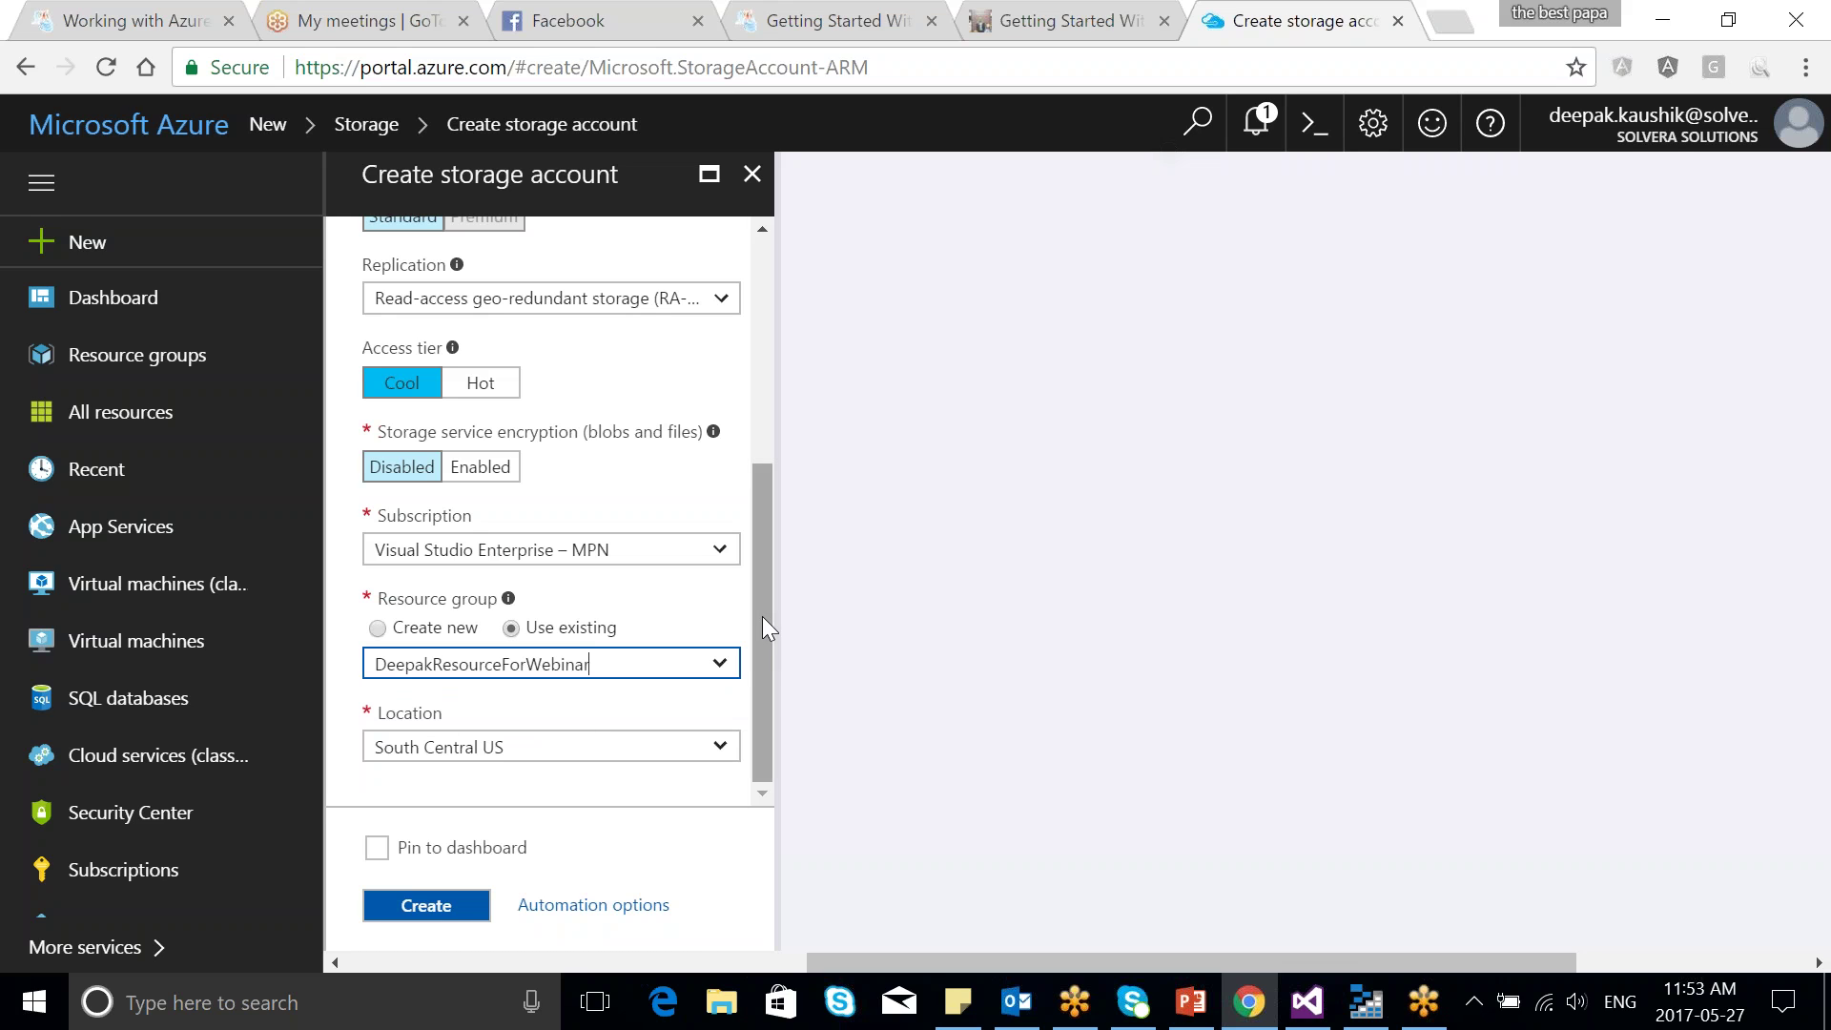
Set the storage account's location to Canada Central
left_click(719, 748)
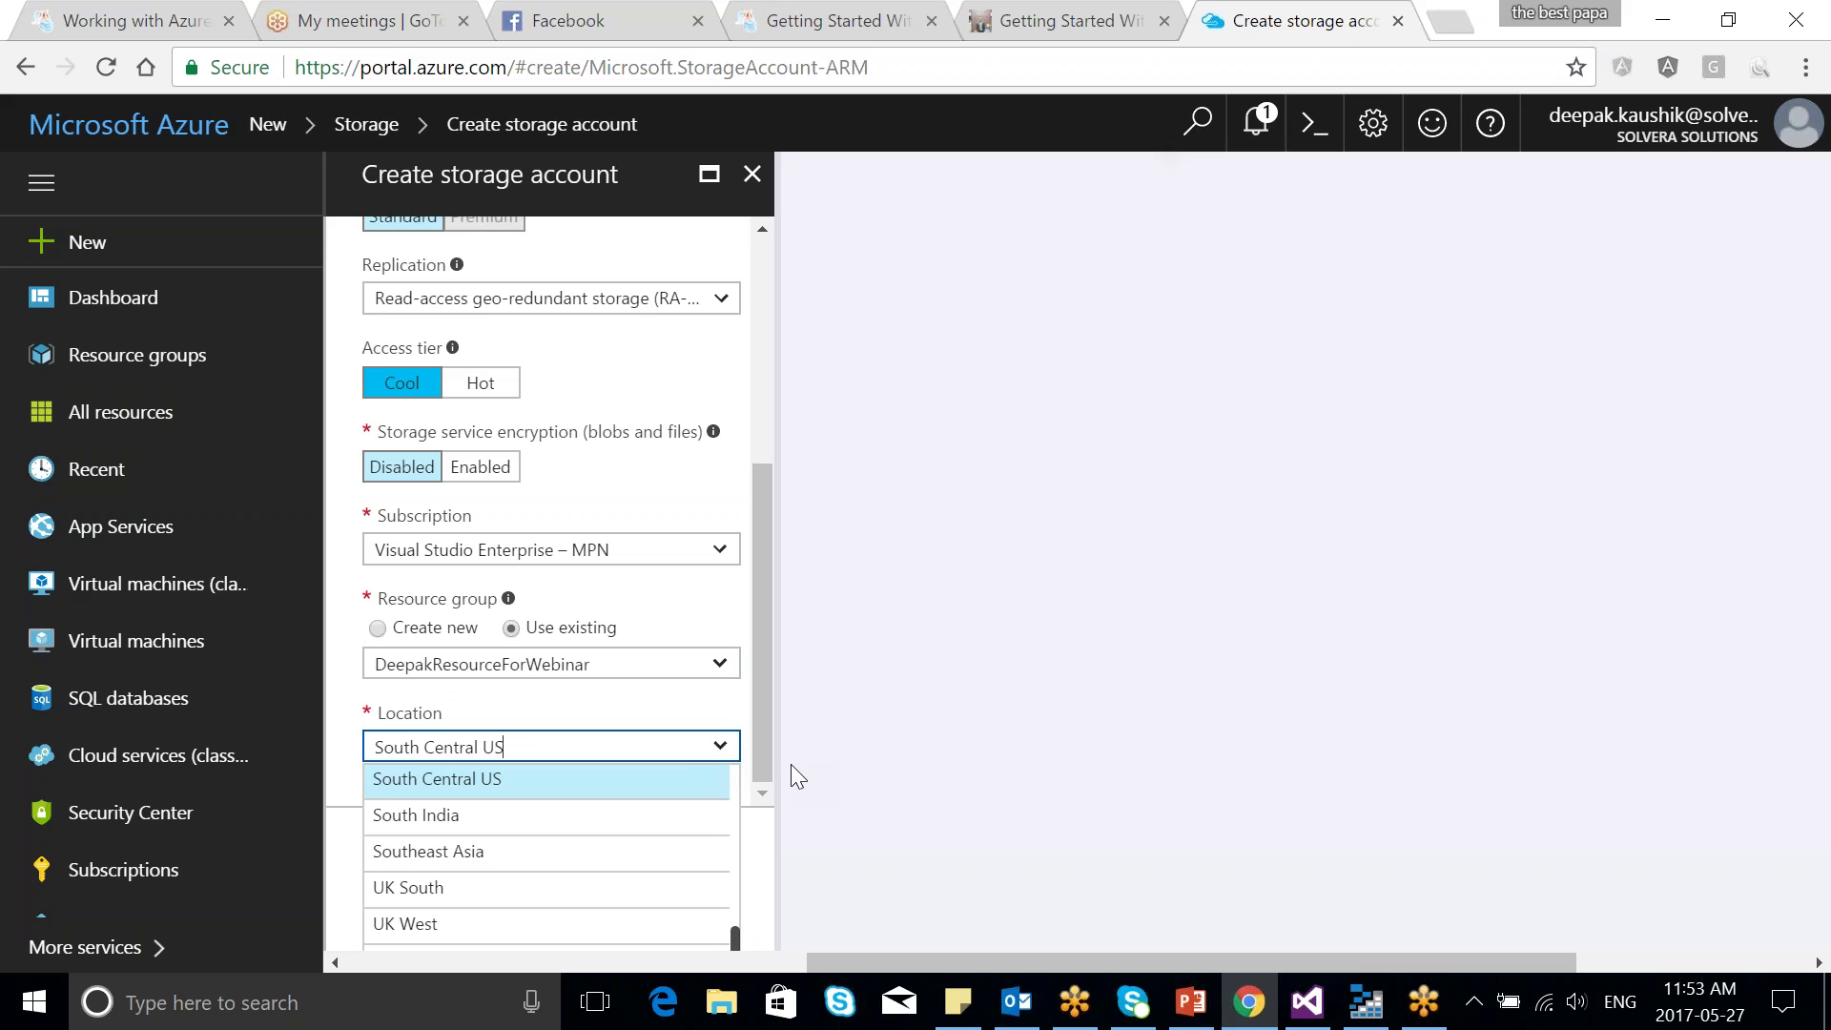
key("Down")
key("Down")
key("Down")
key("Down")
key("Down")
key("Down")
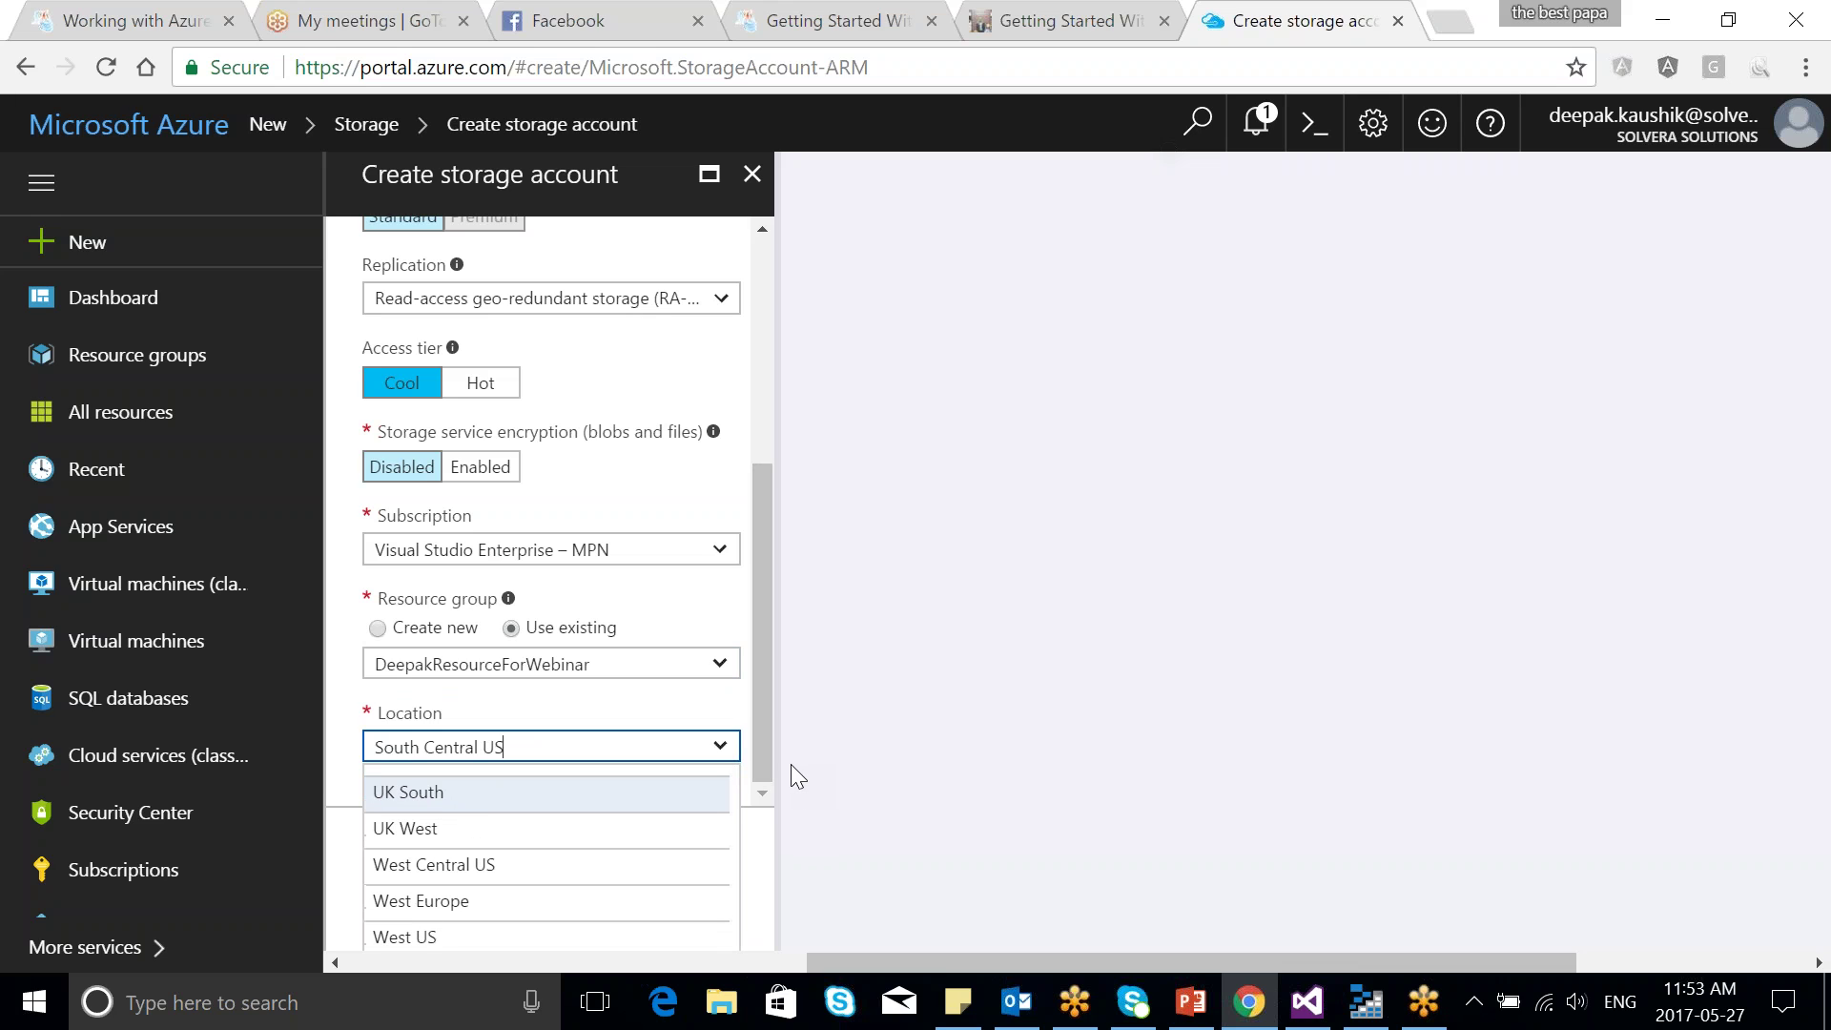
key("Down")
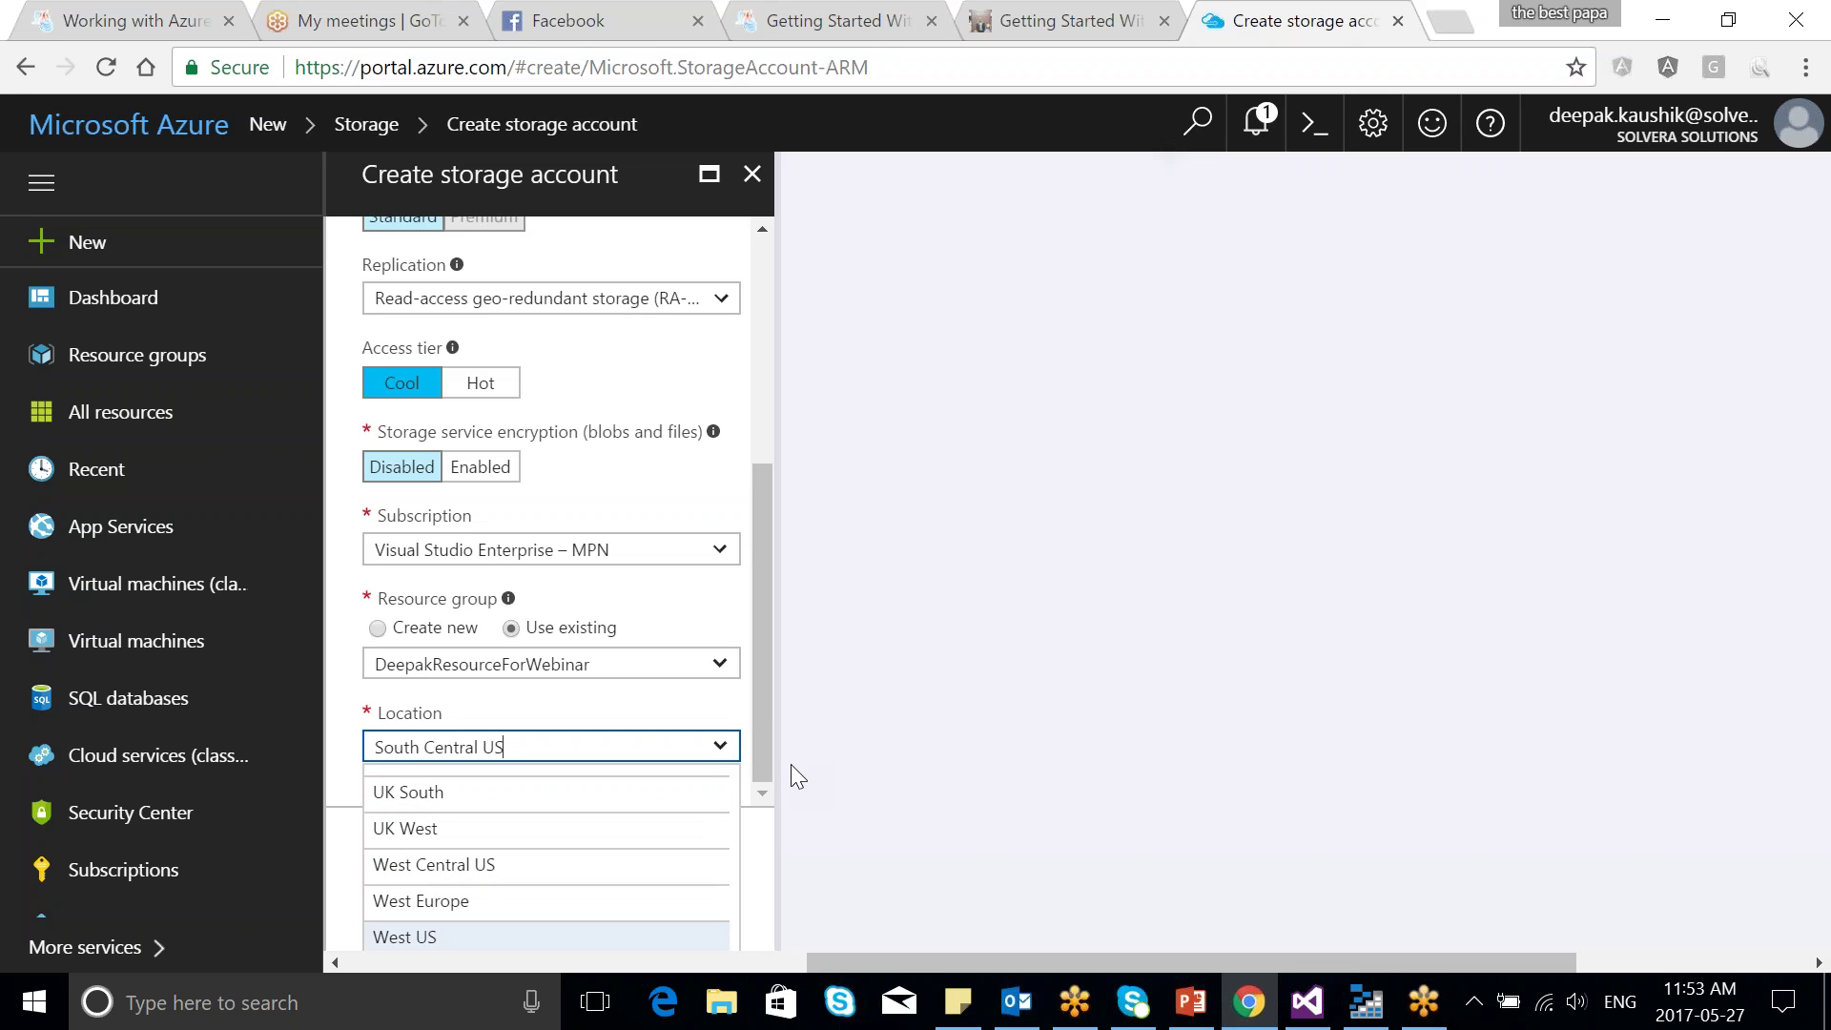
key("Up")
key("Up")
key("Up")
key("Up")
key("Up")
key("Up")
key("Up")
key("Up")
key("Up")
key("Up")
key("Home")
key("Down")
key("Down")
key("Down")
key("Down")
key("Down")
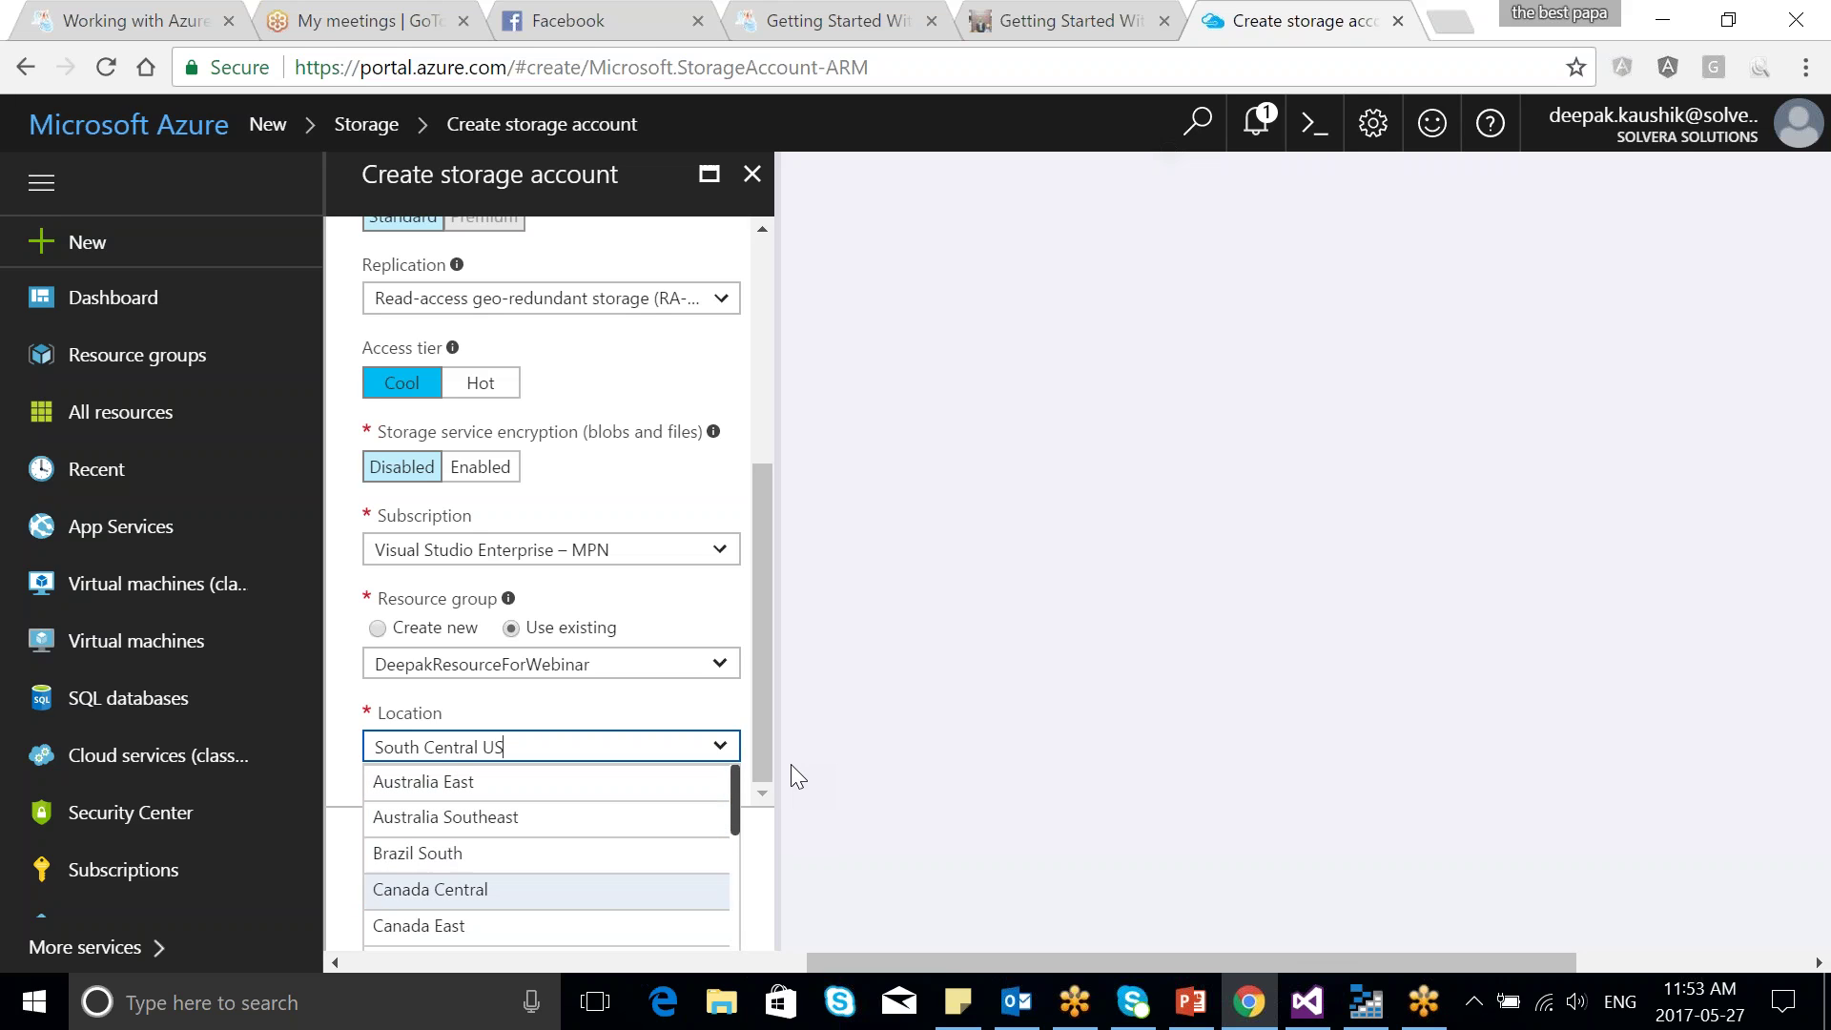
key("Down")
key("Up")
key("Up")
key("Up")
left_click(619, 888)
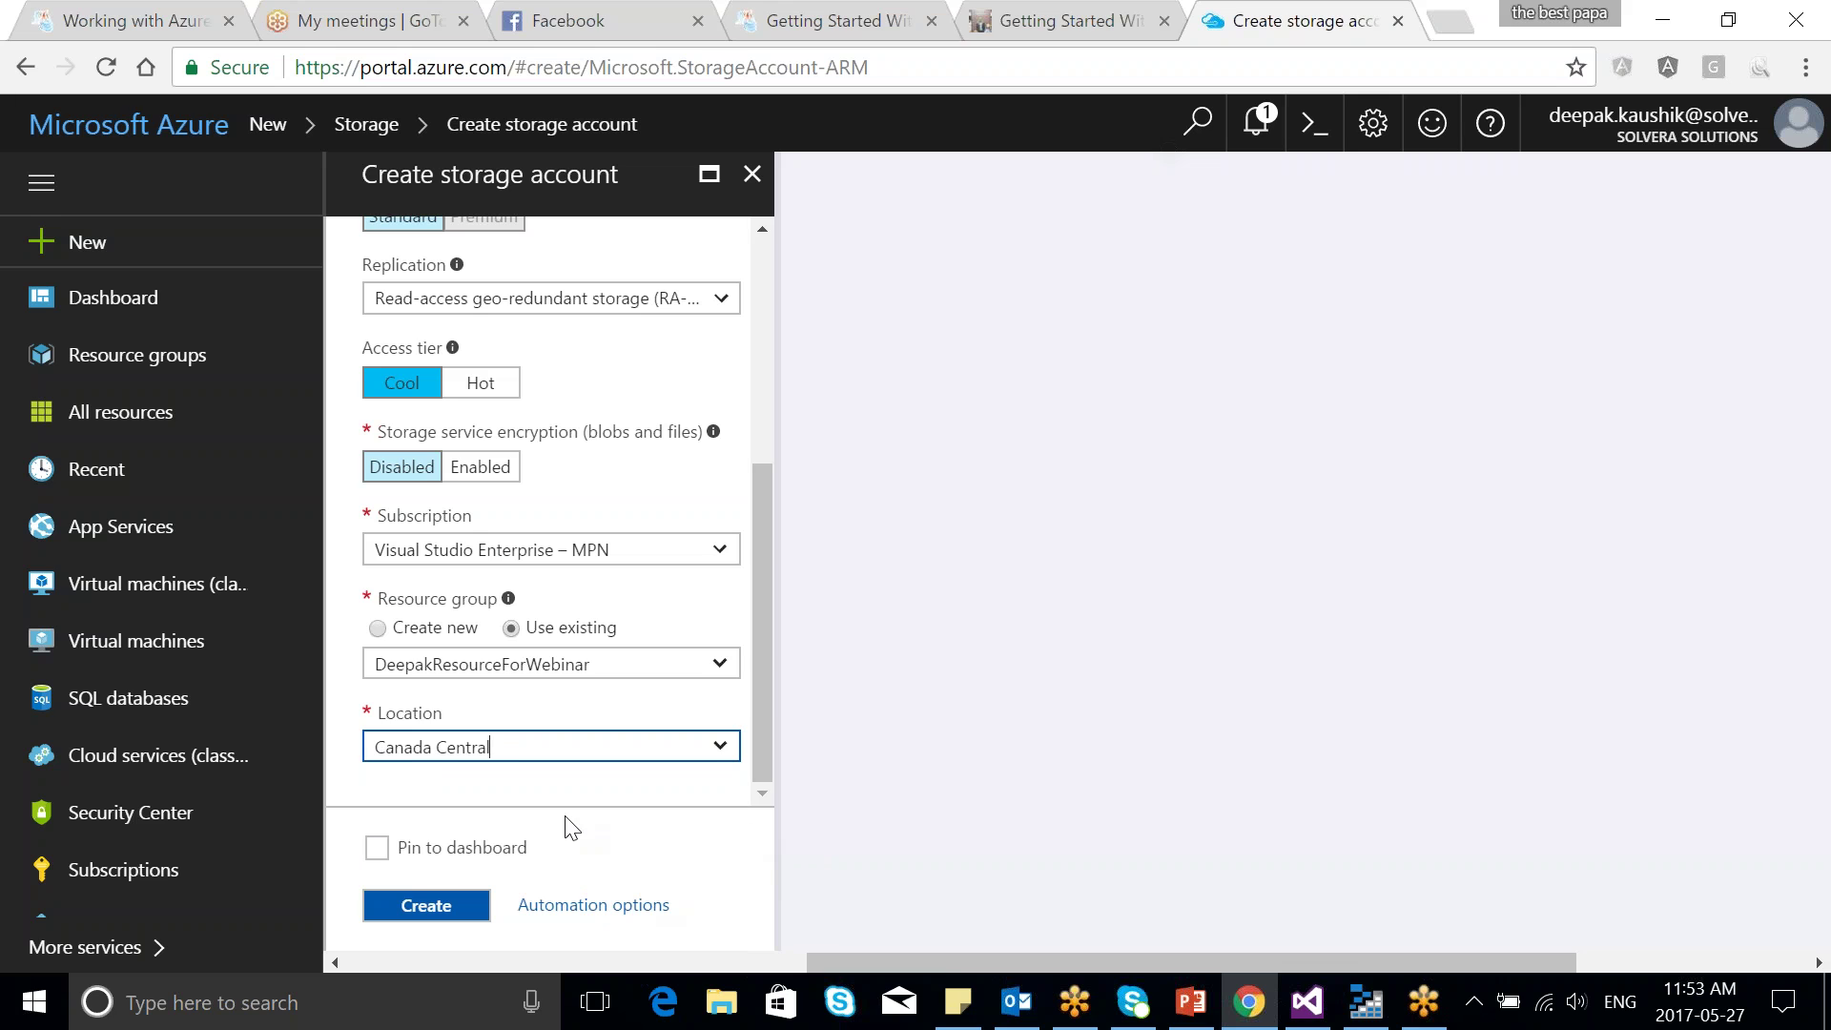
Enable pinning to the dashboard, review the storage account's settings and create it
left_click(516, 848)
left_click_drag(763, 597, 771, 351)
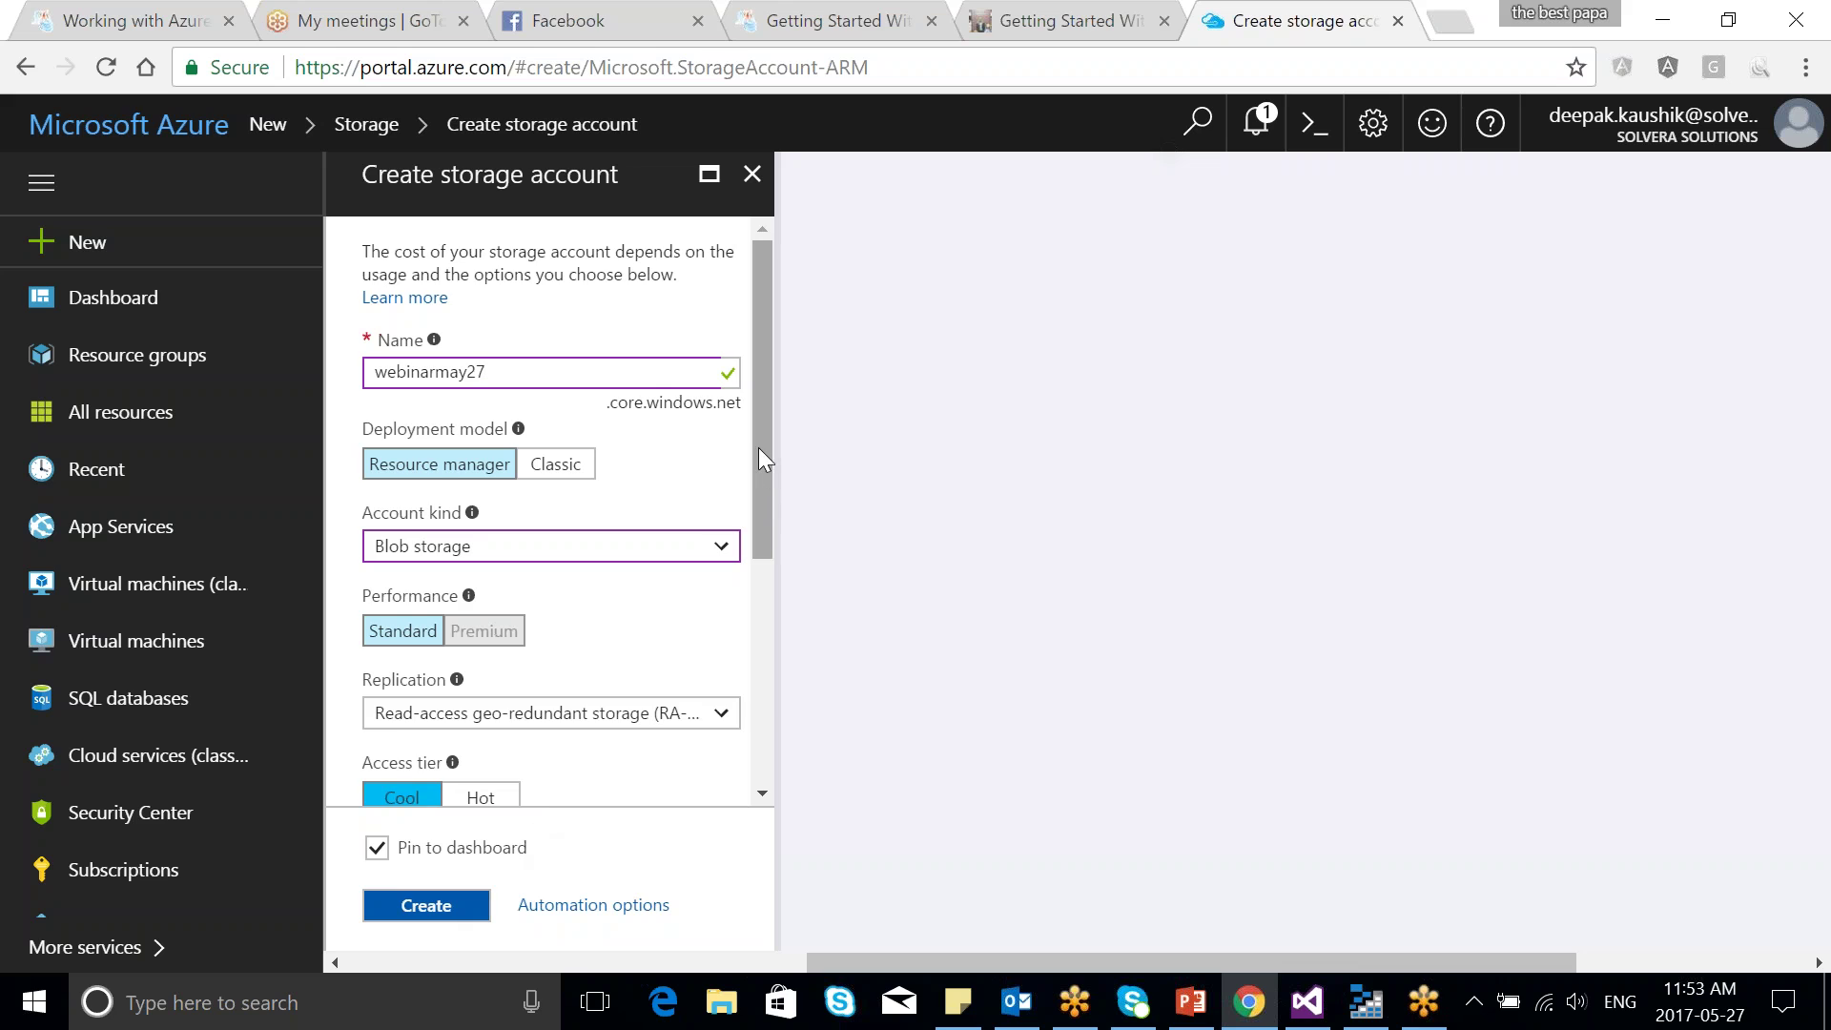
left_click_drag(760, 449, 776, 756)
left_click(426, 905)
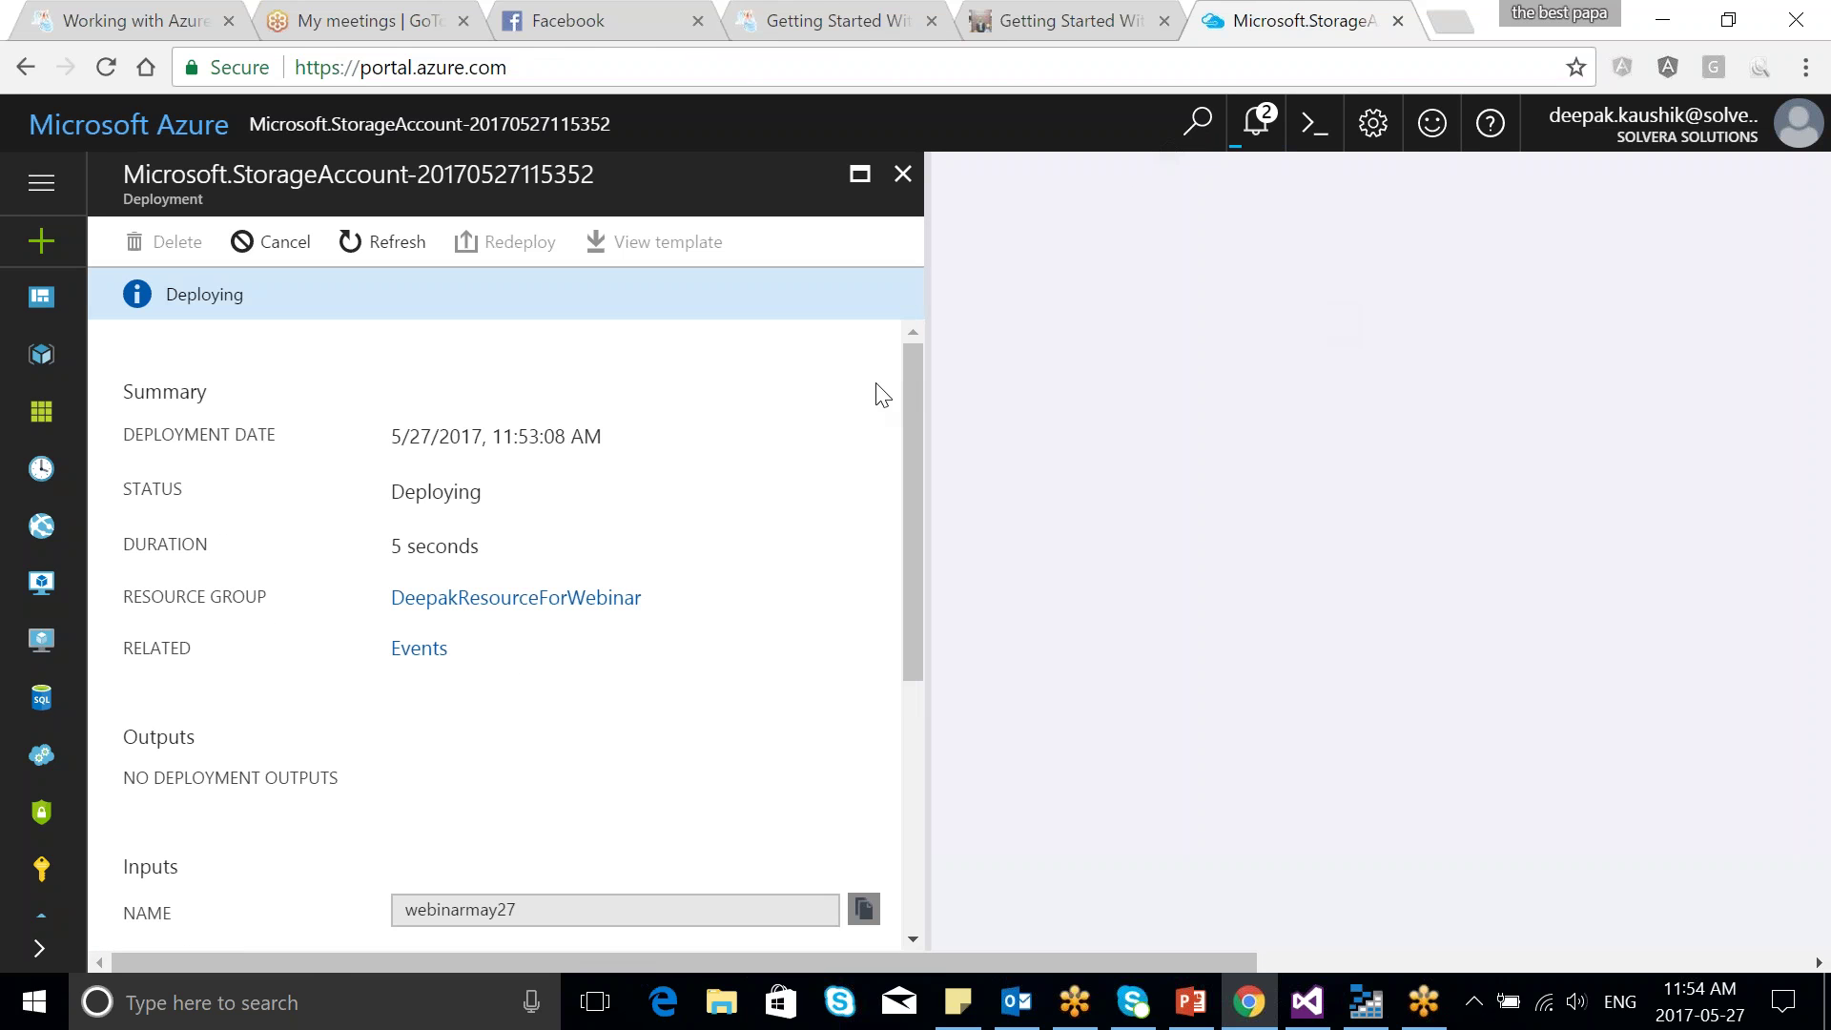
Review the storage account deployment's summary, inputs and operation details
left_click_drag(914, 363, 960, 667)
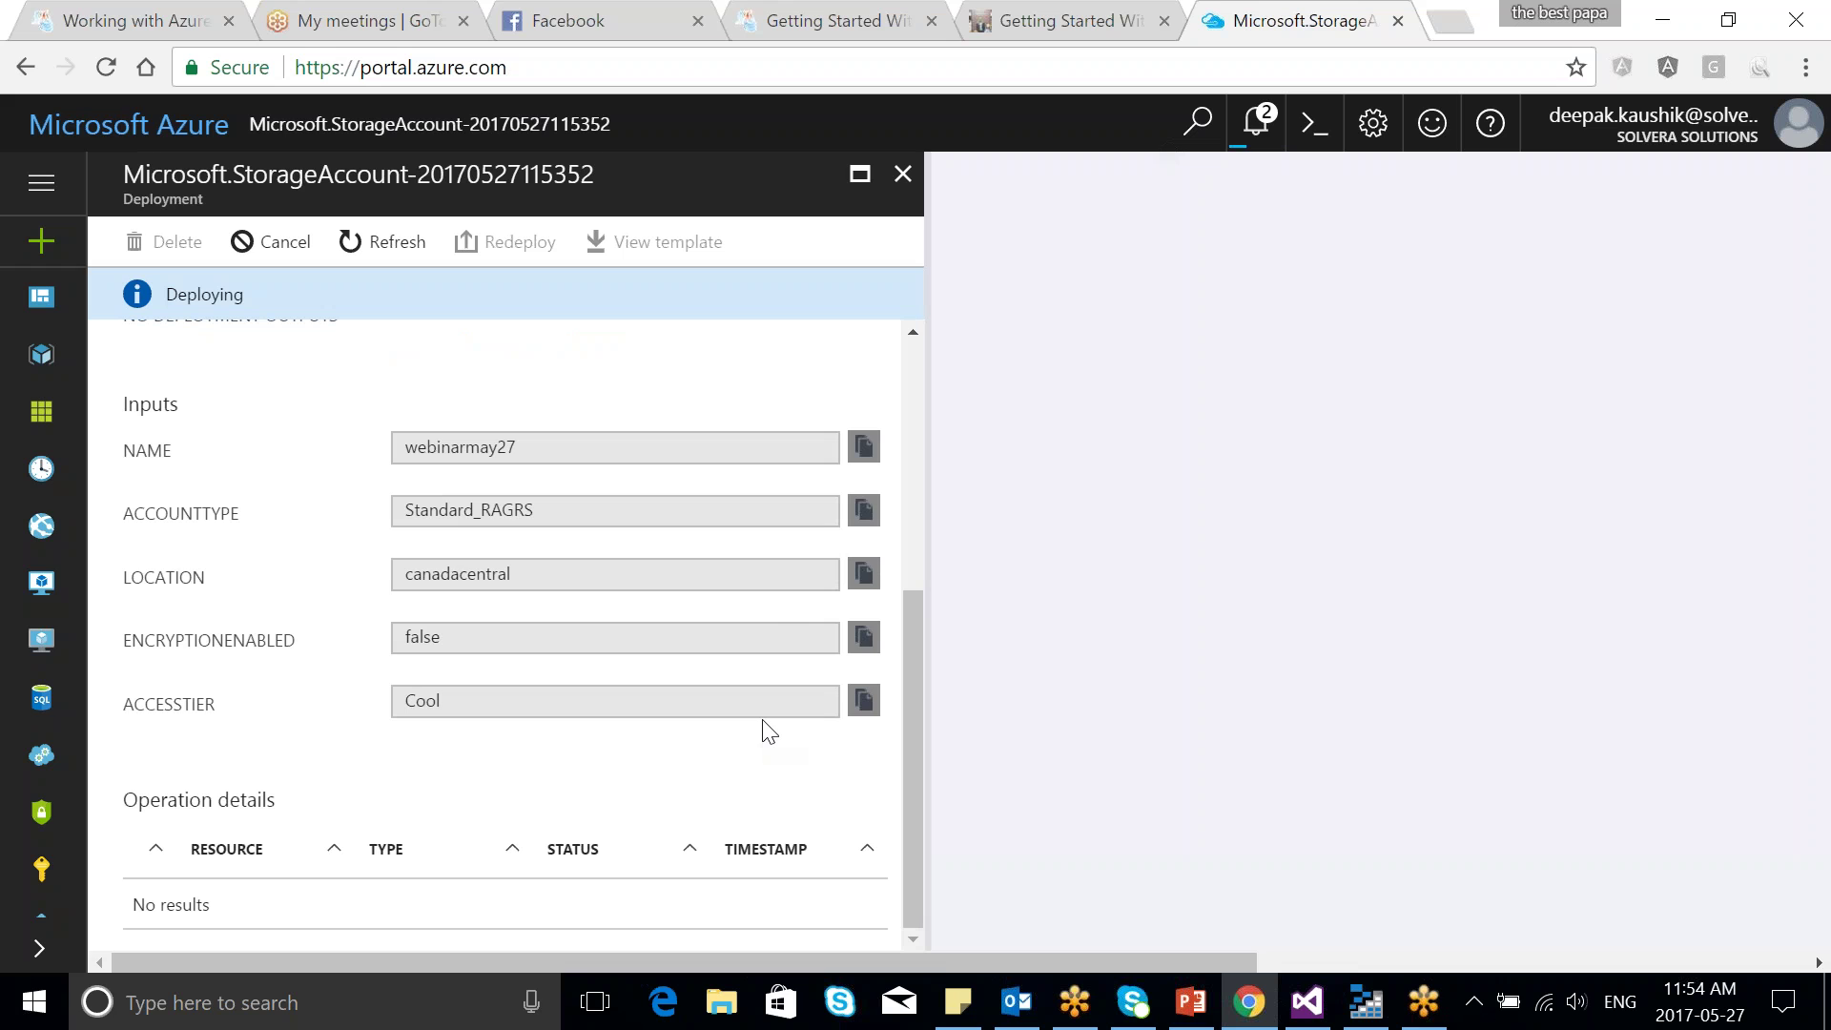
left_click_drag(910, 759, 875, 386)
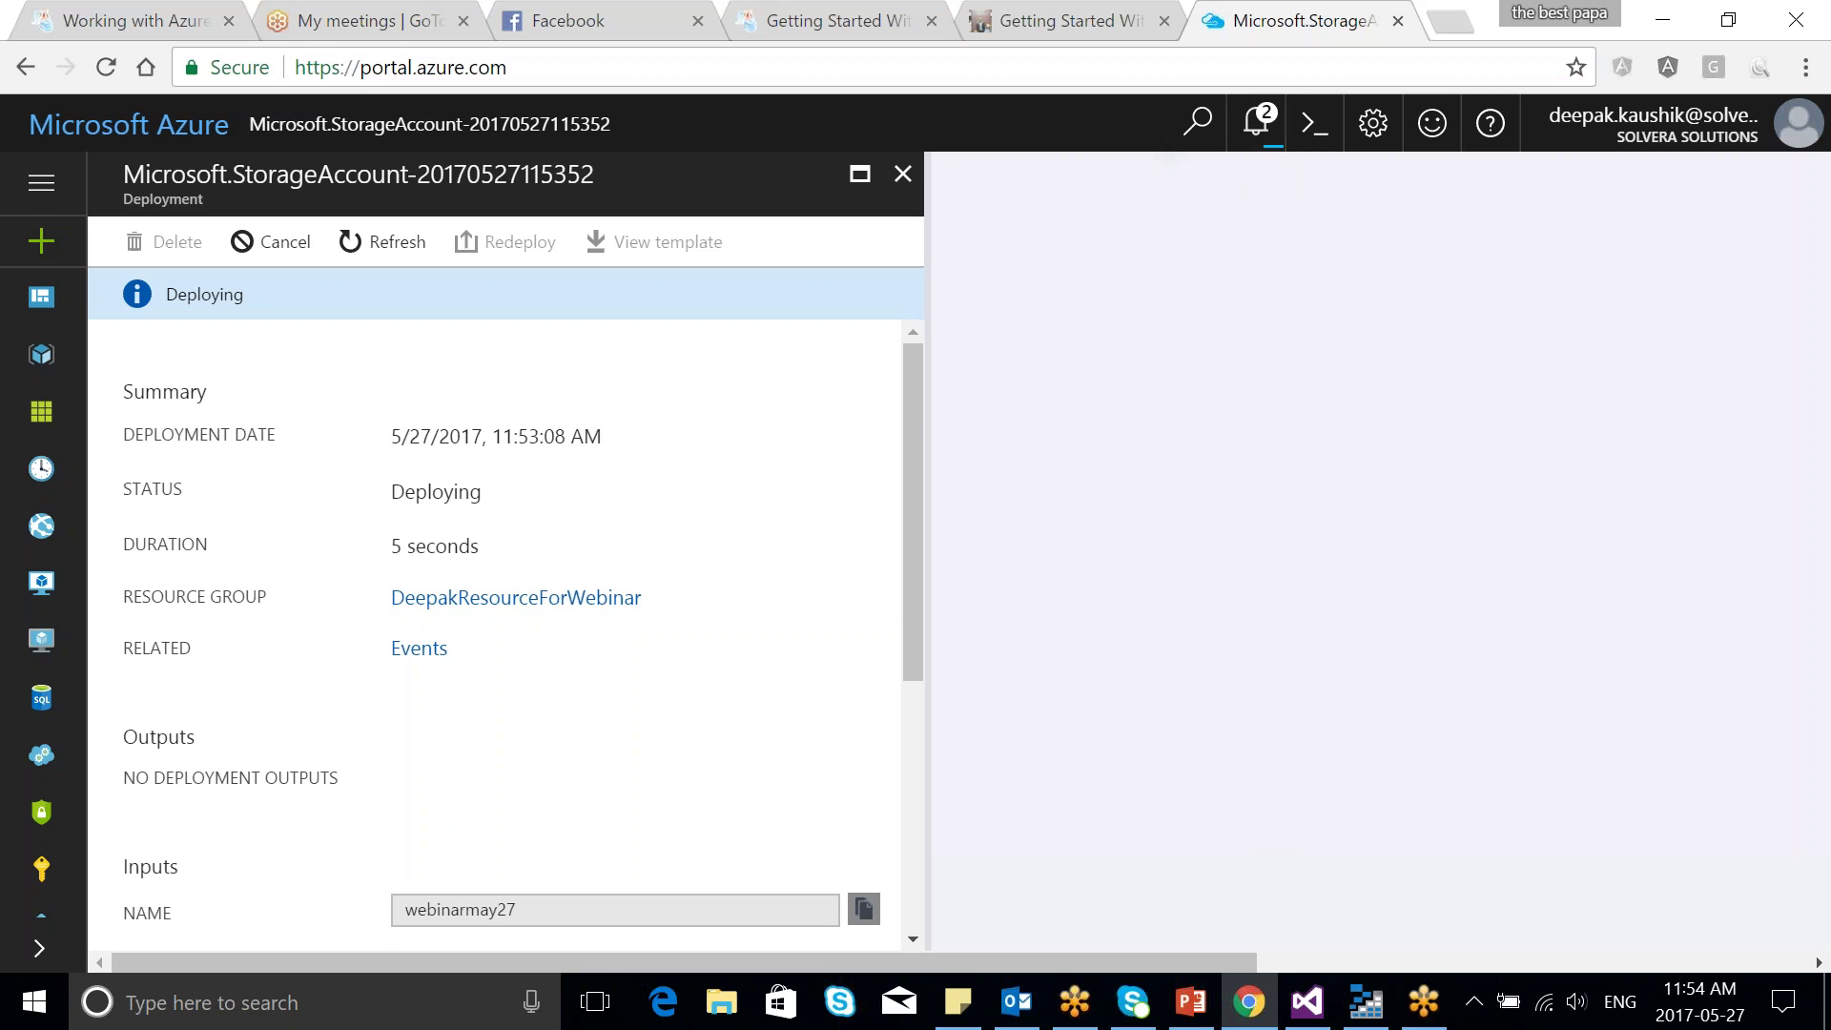
Look over the "Getting Started With Azure Object Blob Storage" article on C# Corner and the same post on the presenter's blog
left_click(801, 25)
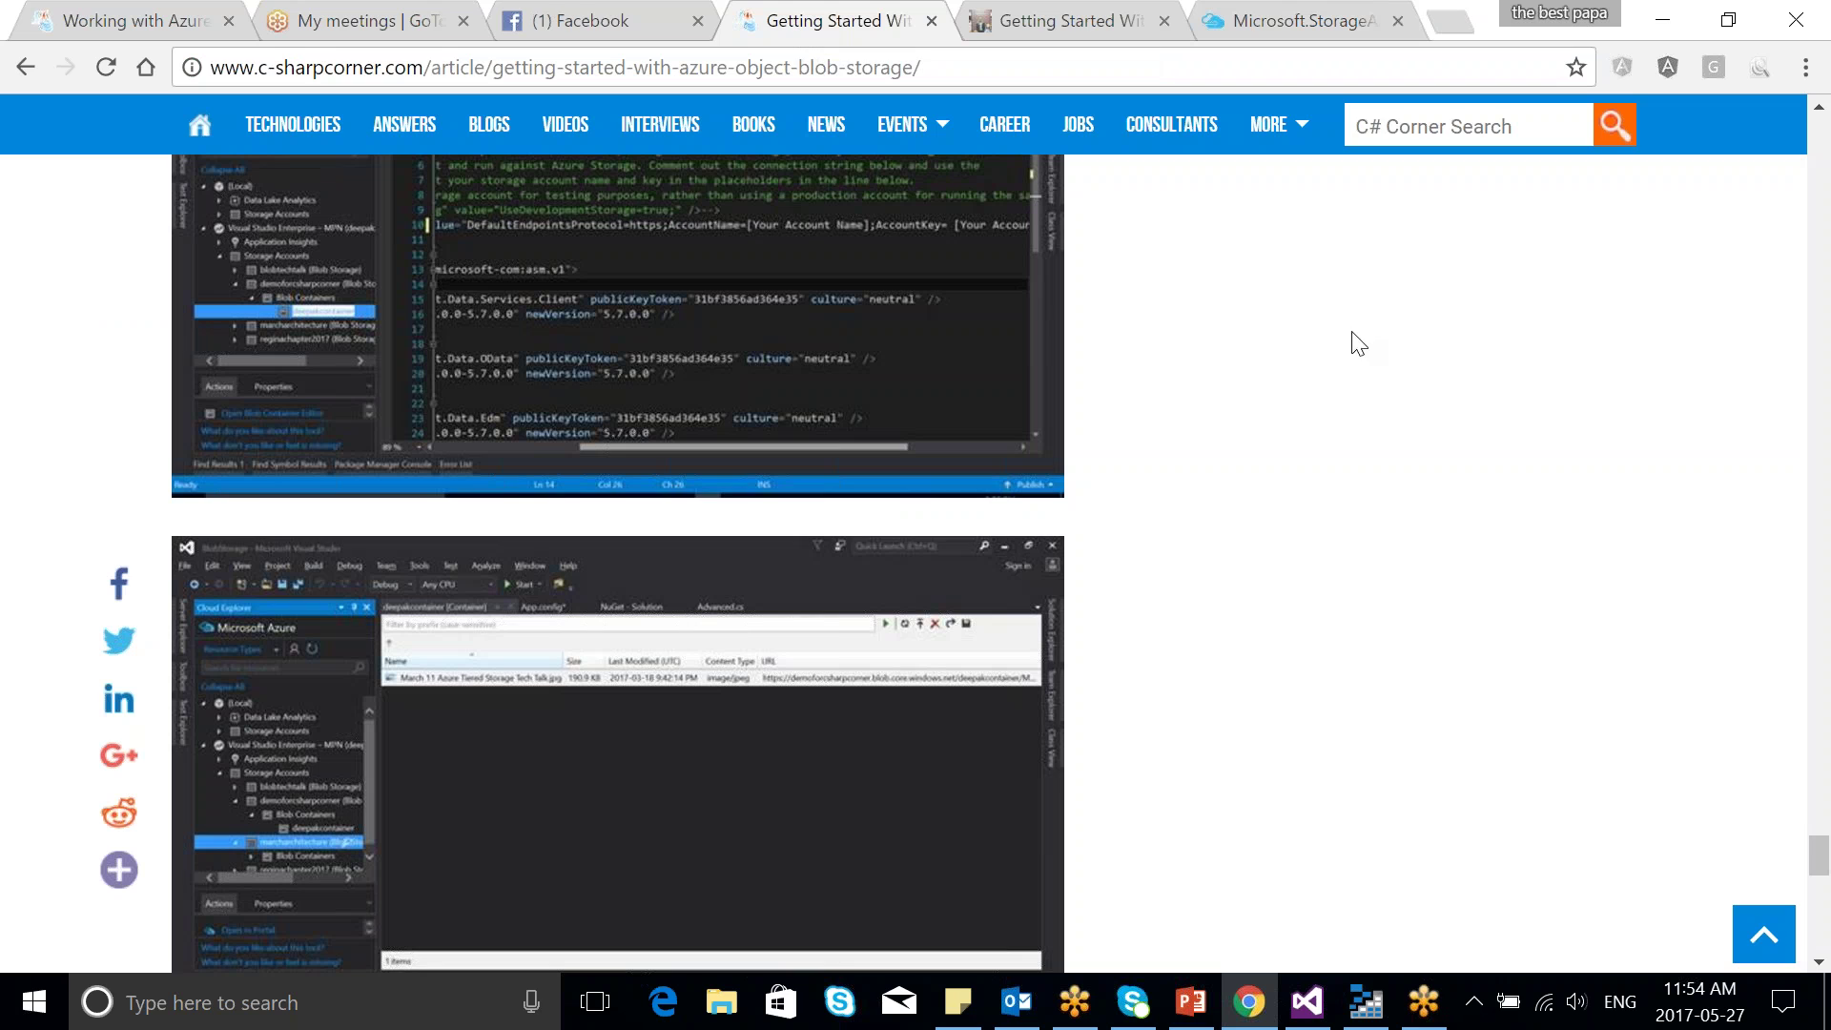
left_click_drag(1816, 847, 1807, 143)
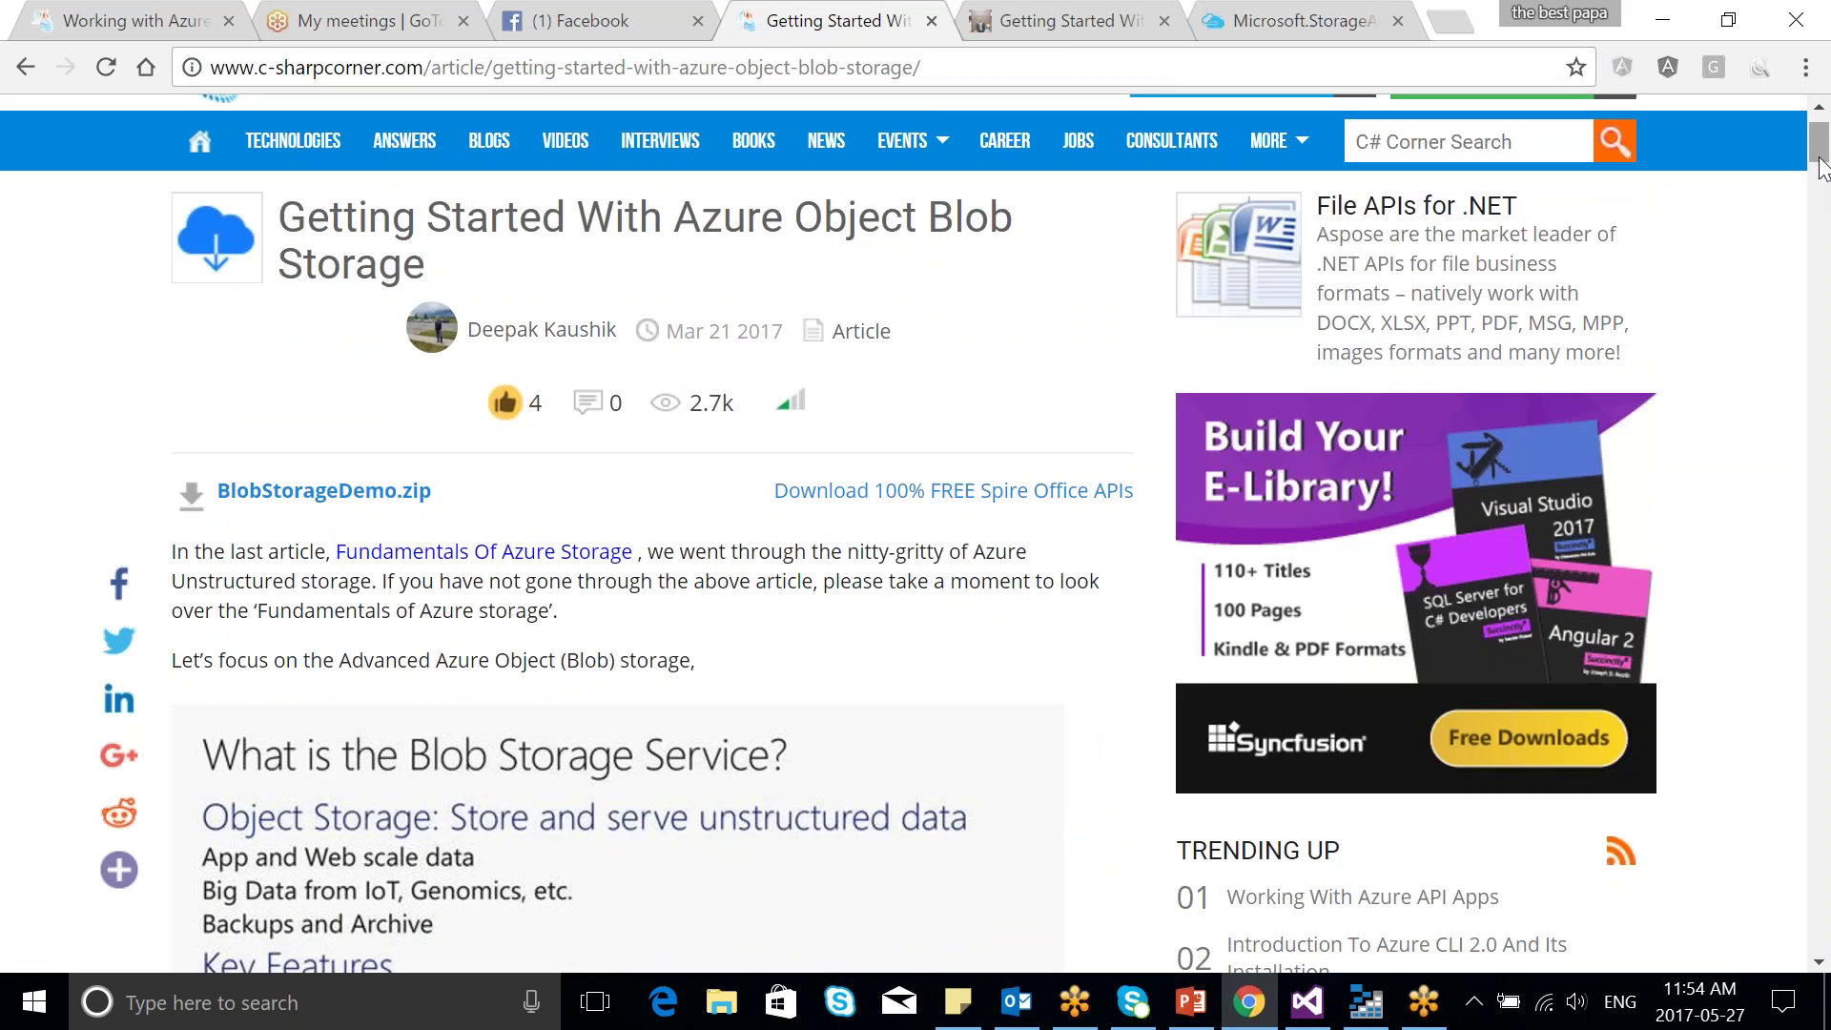
left_click_drag(506, 272, 298, 218)
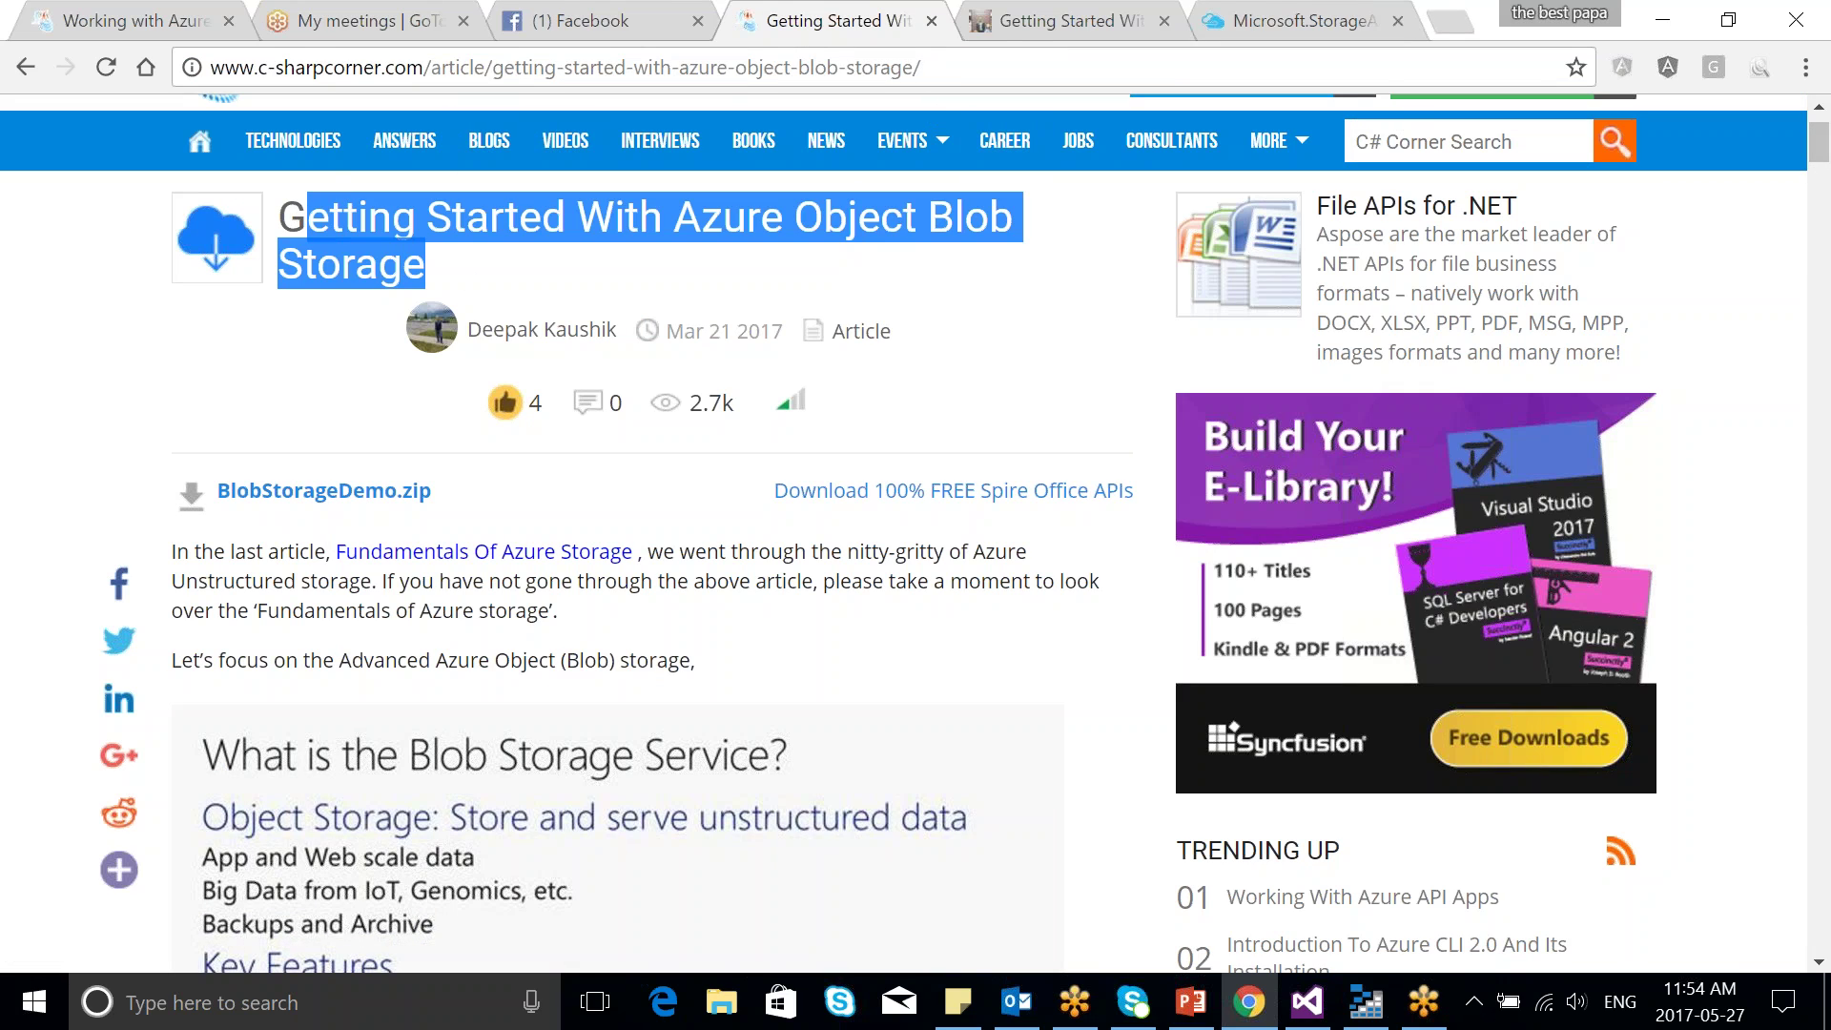
left_click(721, 80)
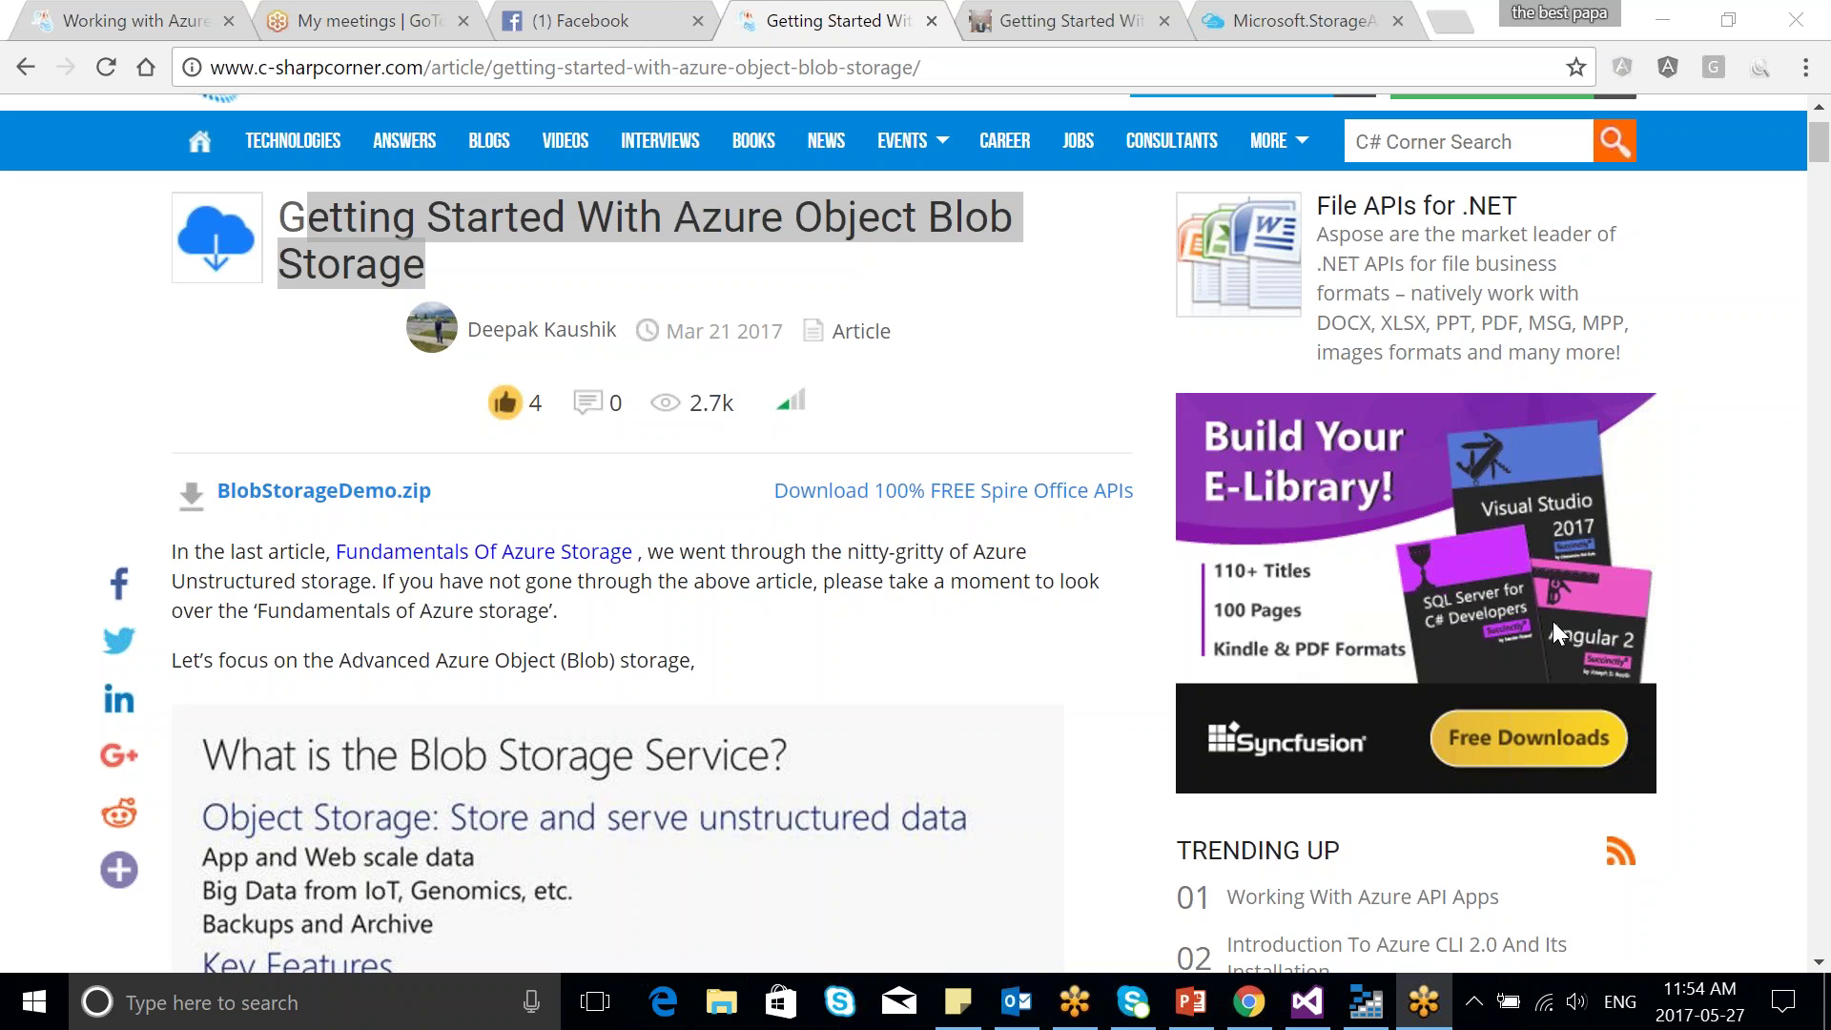
left_click(992, 448)
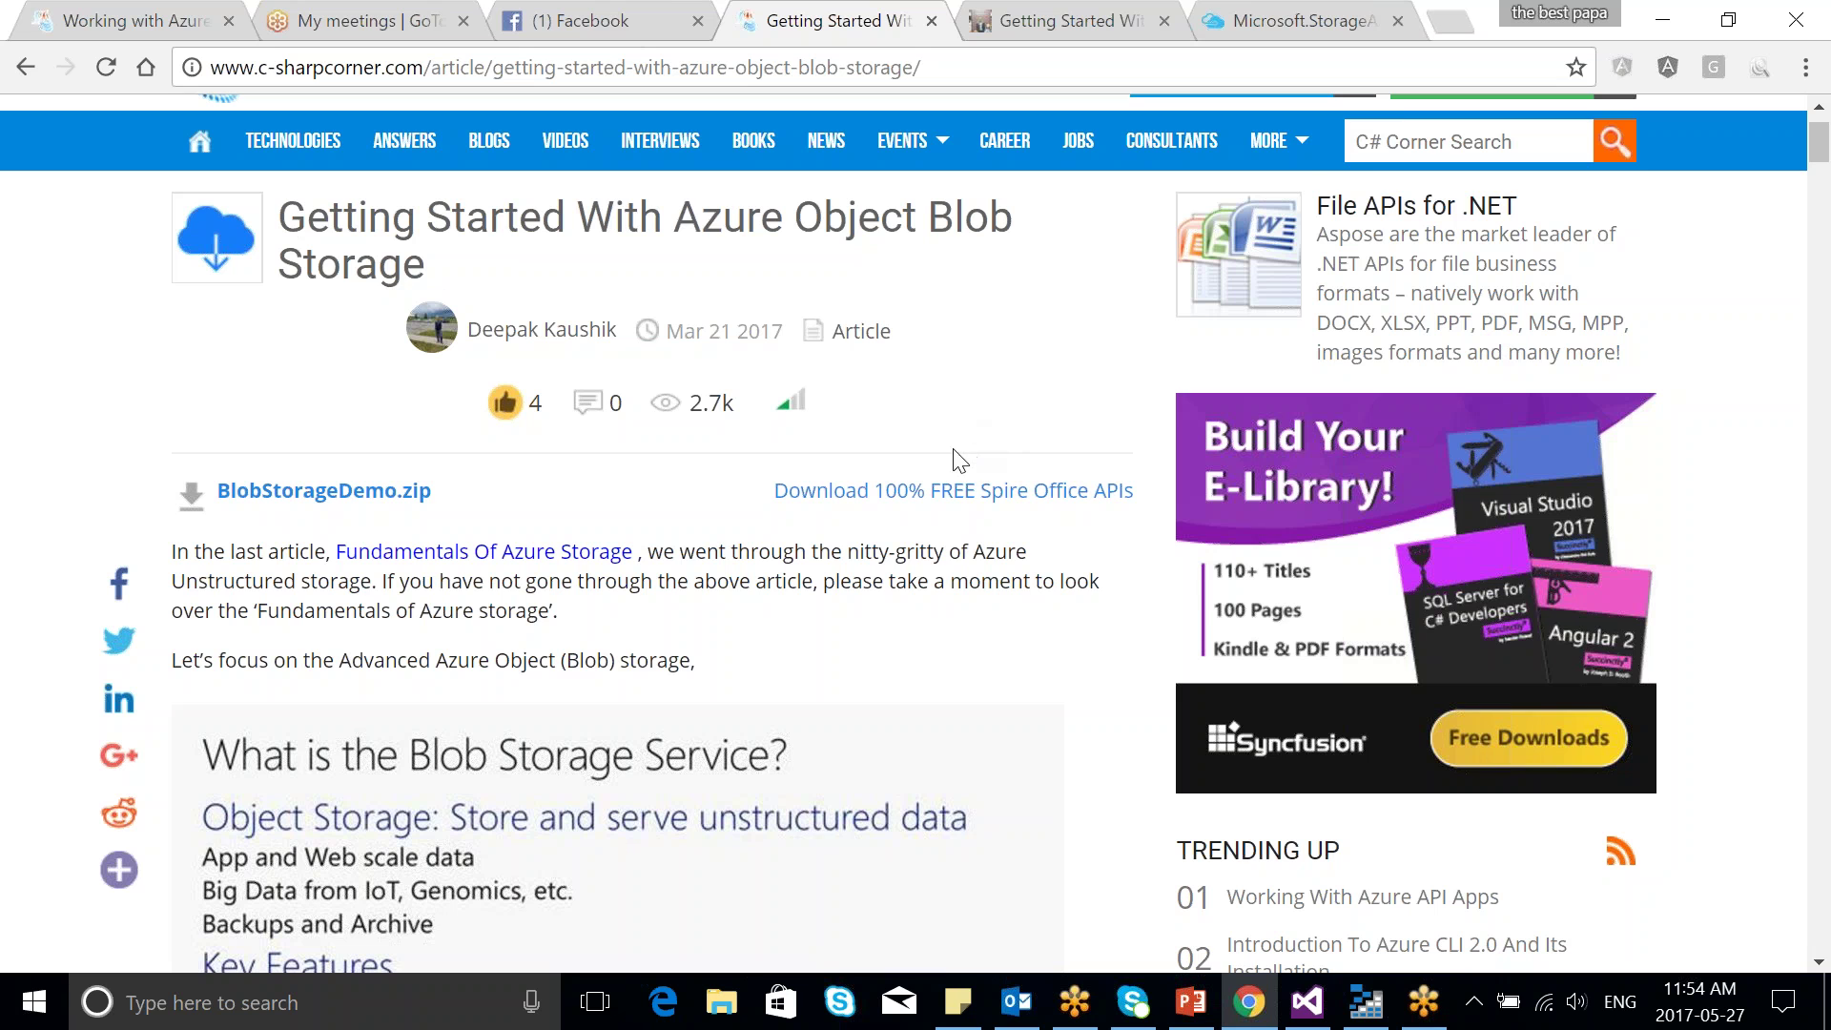
left_click_drag(1818, 141, 1775, 154)
left_click(1030, 20)
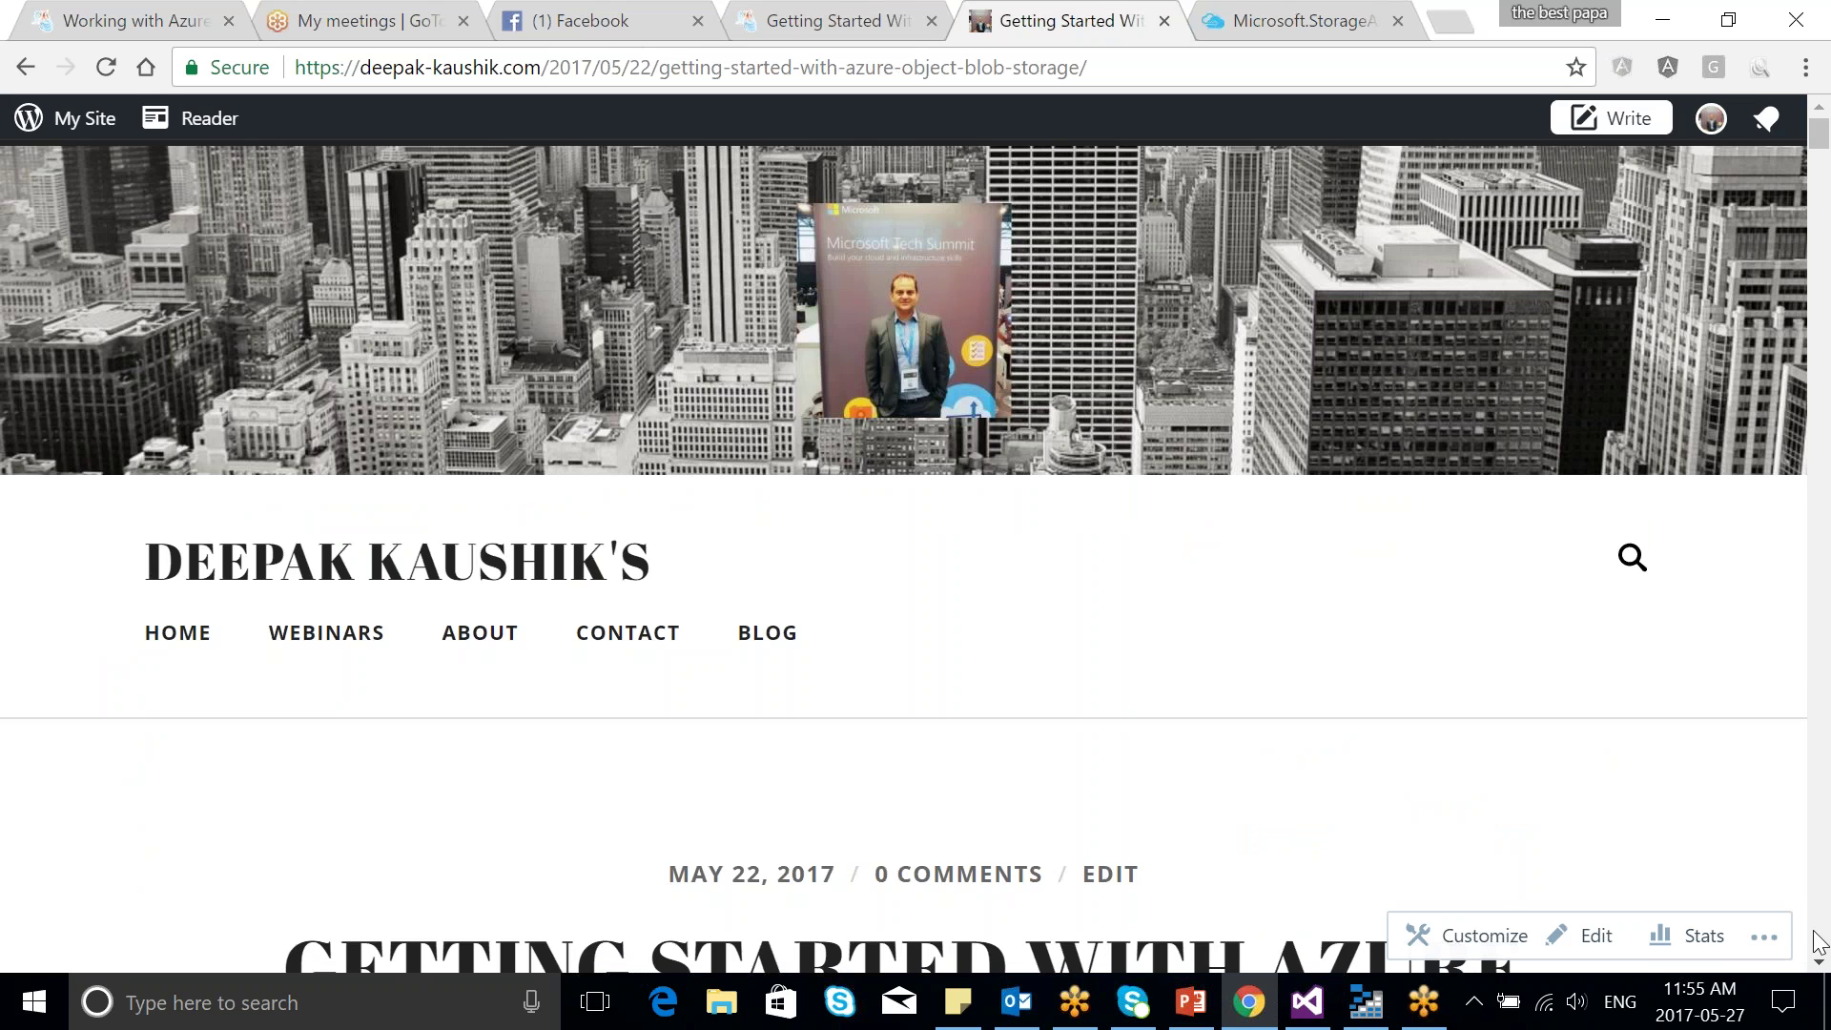
left_click_drag(1817, 963, 1818, 973)
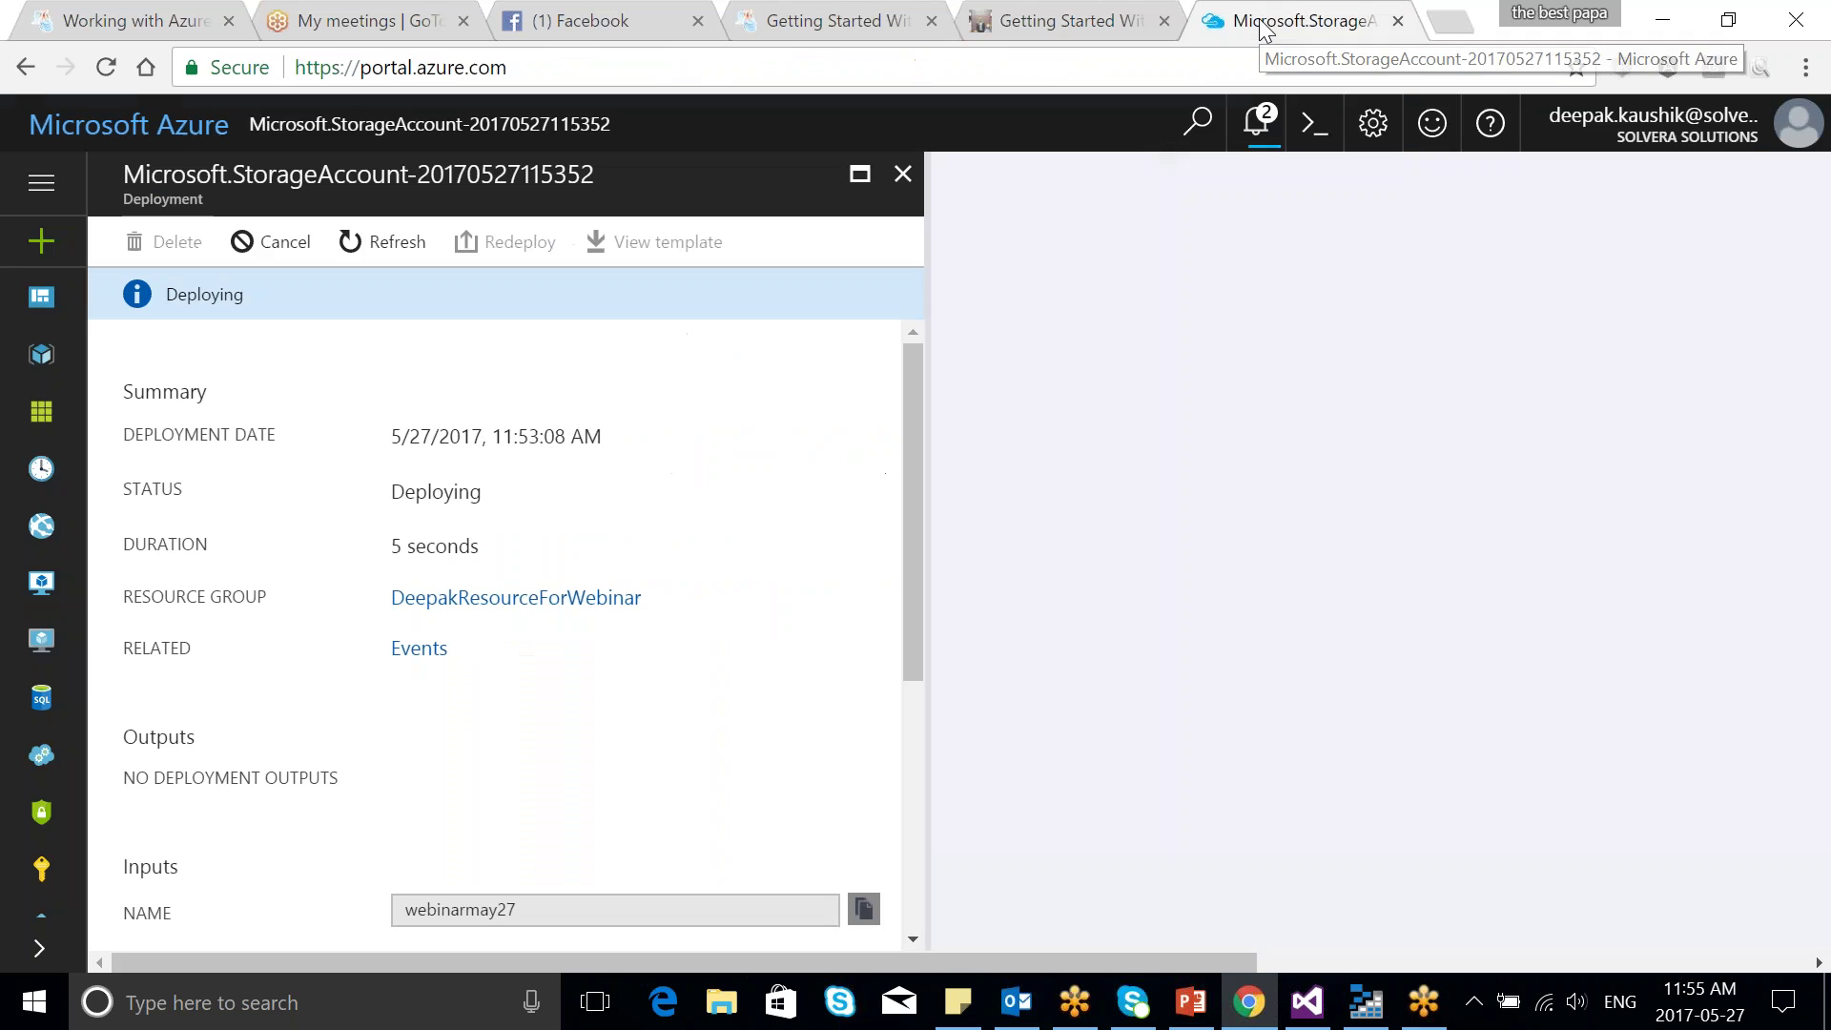
Switch back to the Azure portal, refresh the storage account deployment and open the webinarmay27 entry in its operation details
left_click(1264, 30)
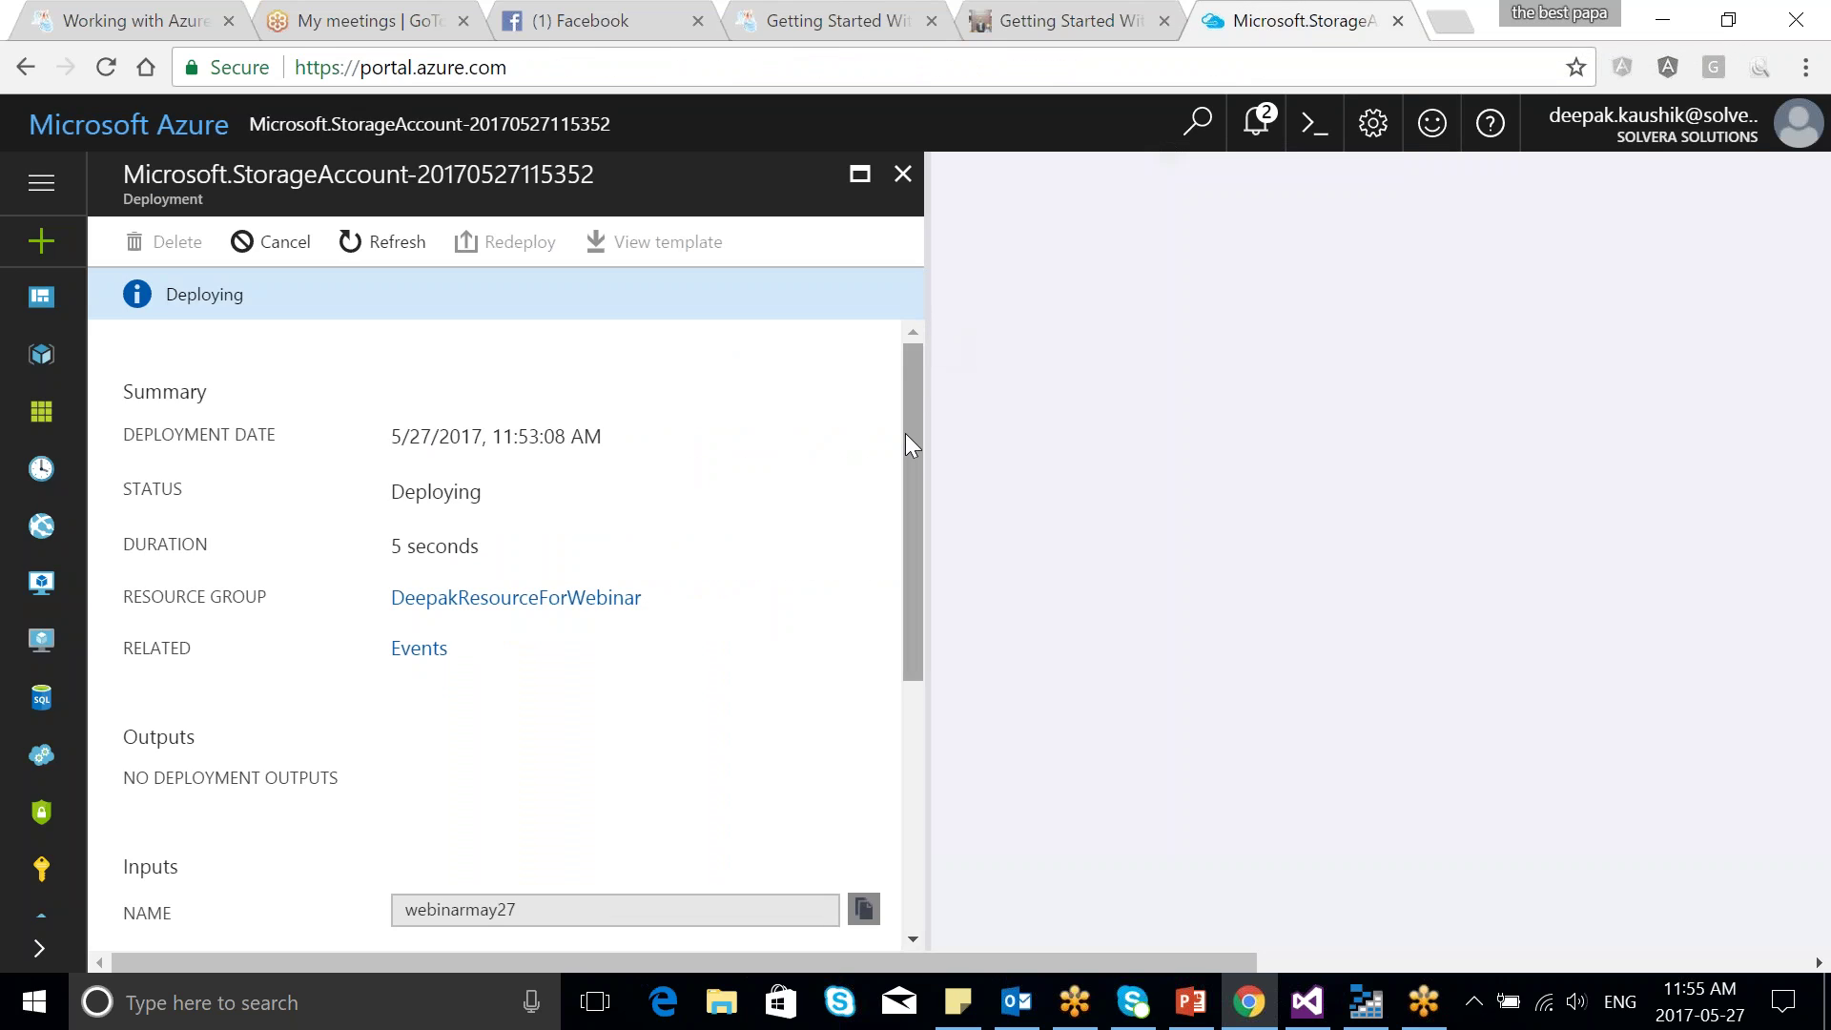
left_click(384, 241)
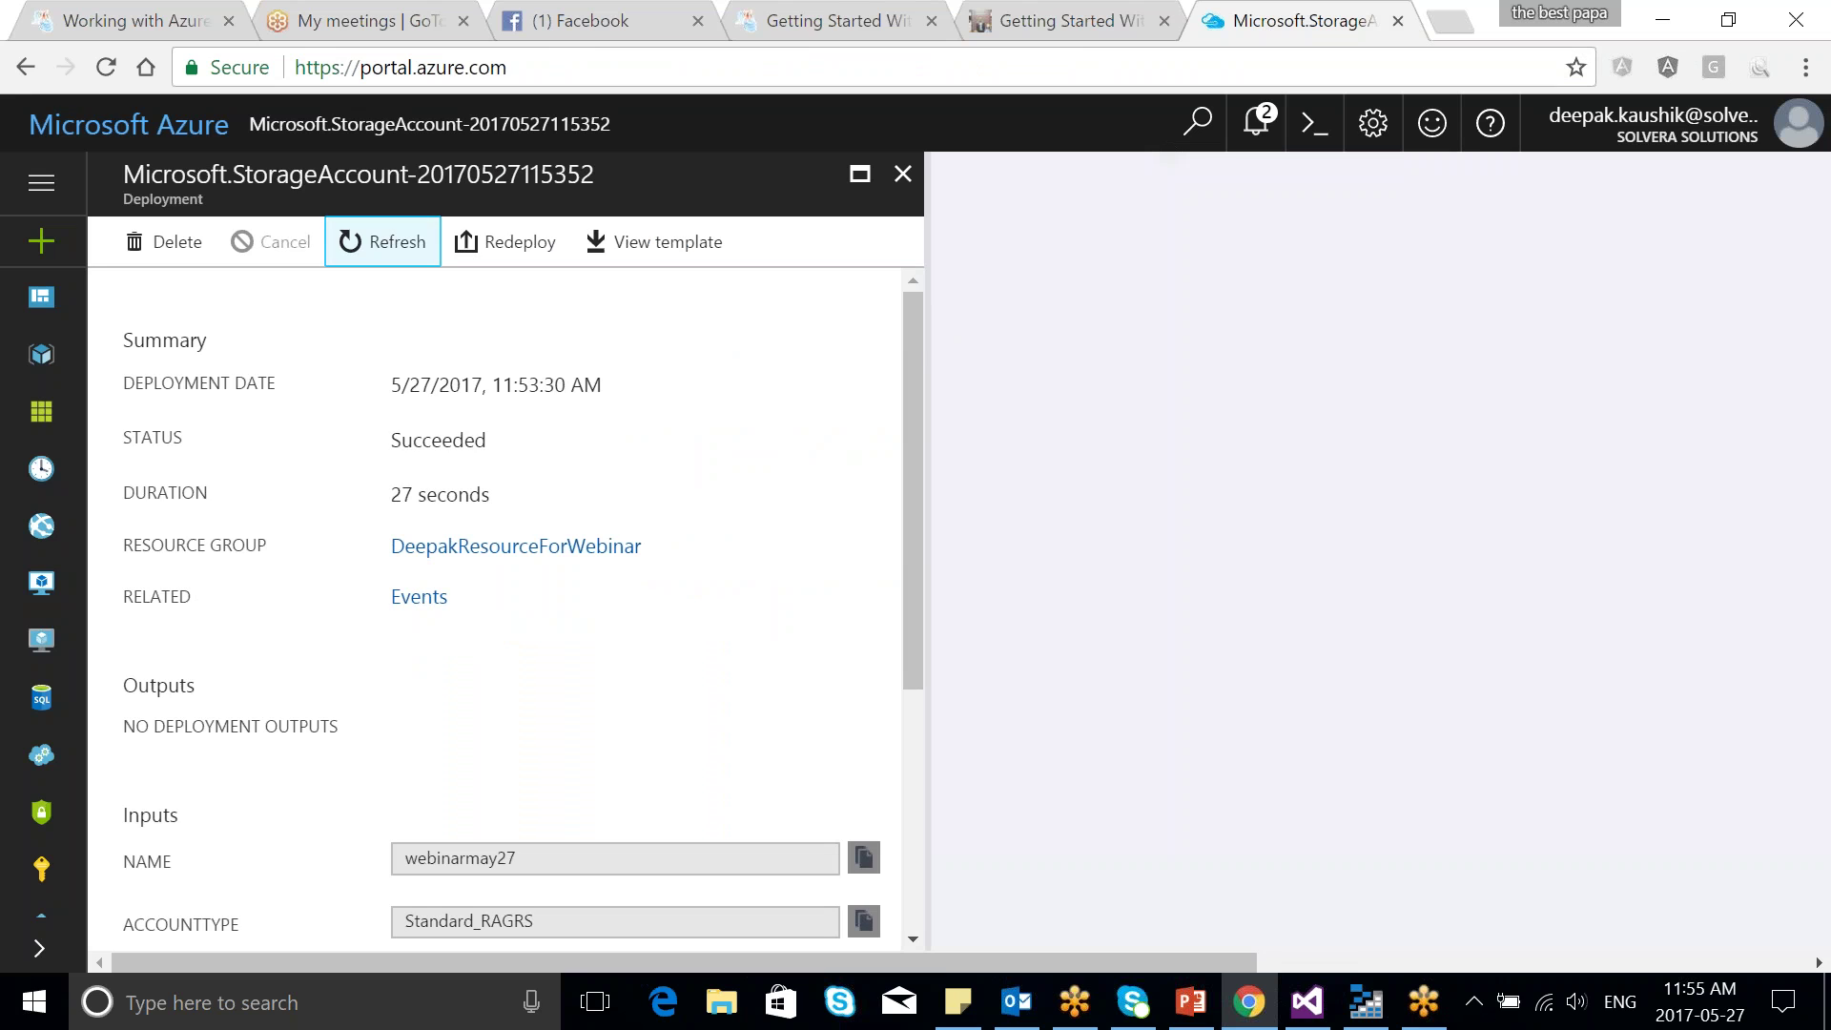
left_click_drag(909, 422, 935, 662)
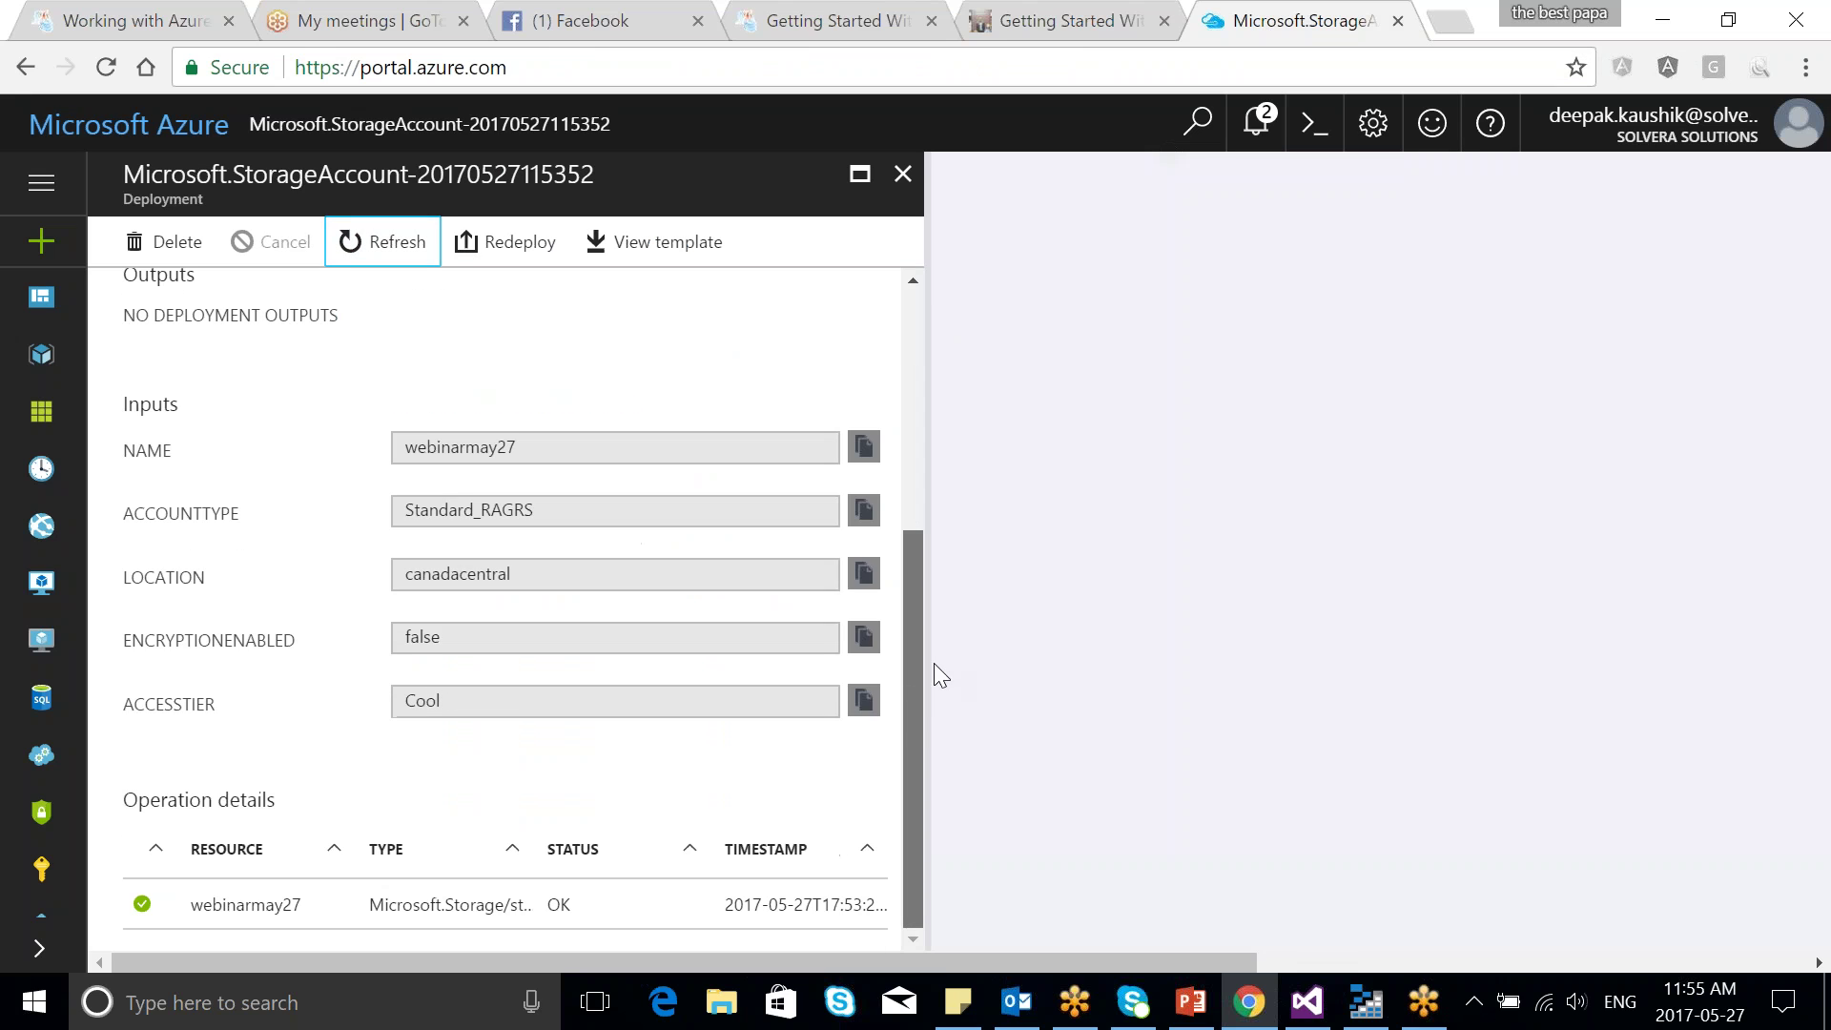
left_click(246, 916)
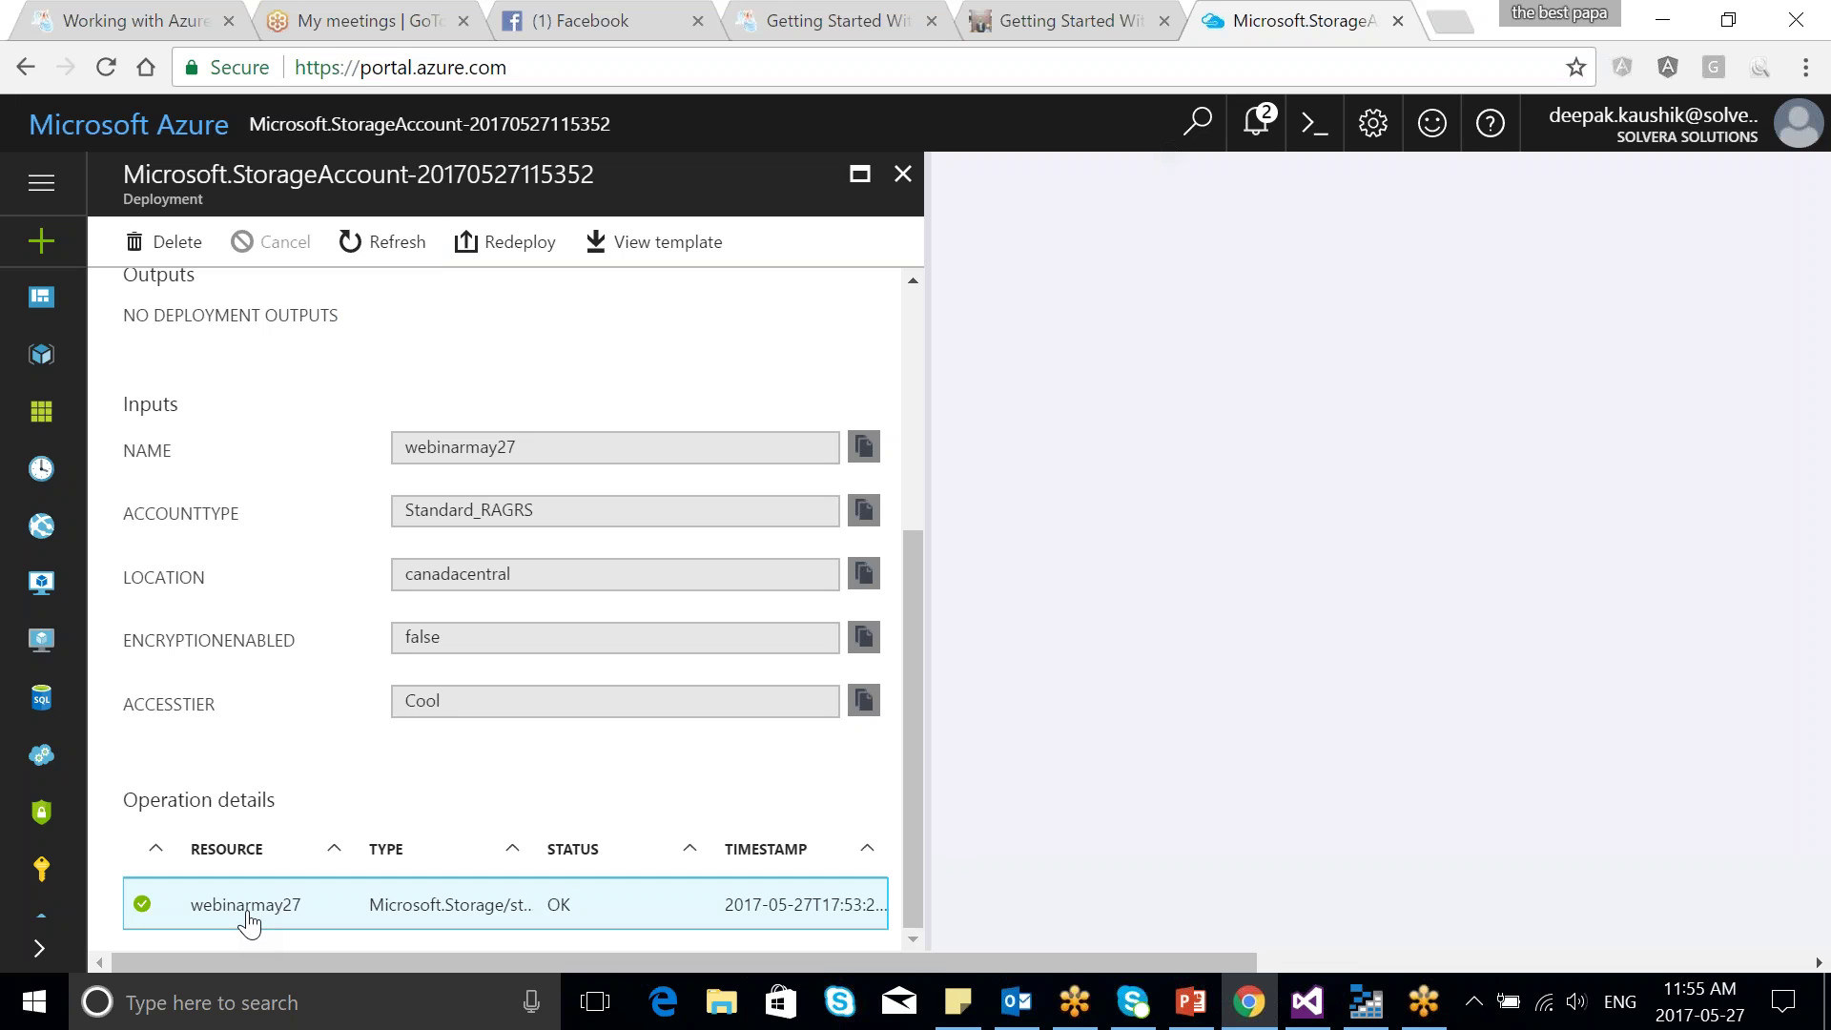